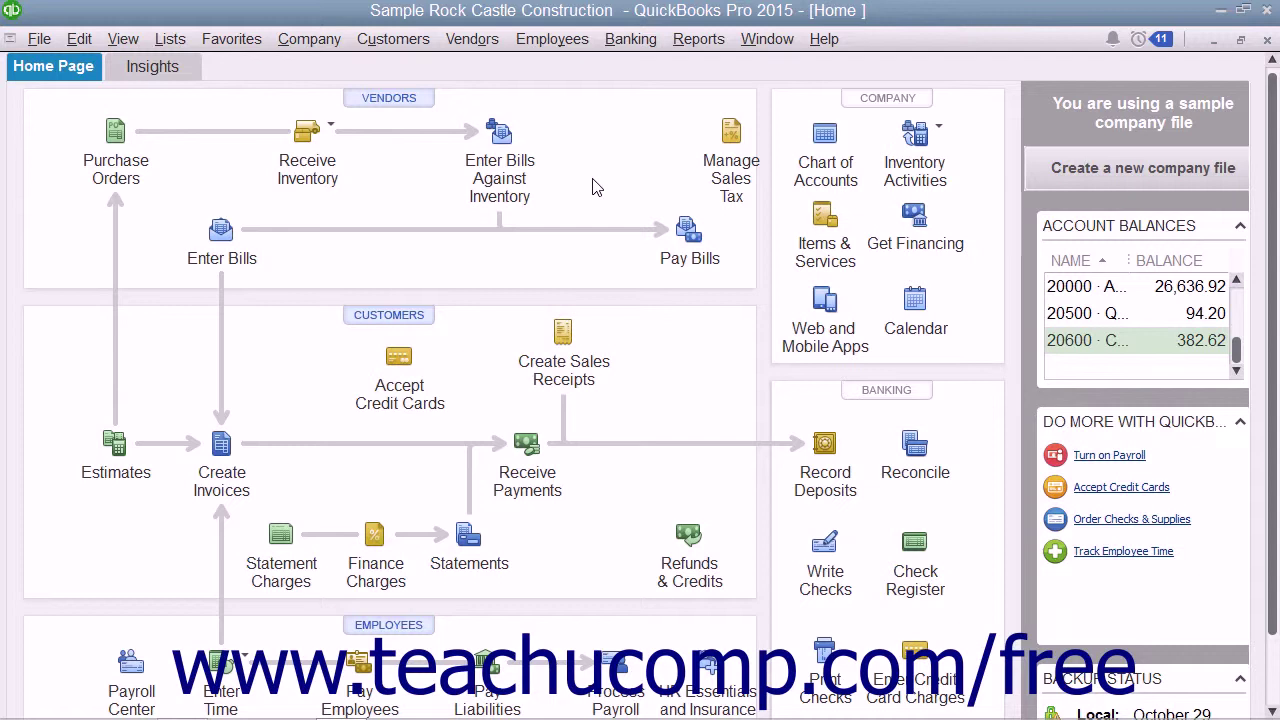
# Open the Chart of Accounts and look through the listed accounts and their types
pyautogui.click(170, 38)
pyautogui.click(185, 68)
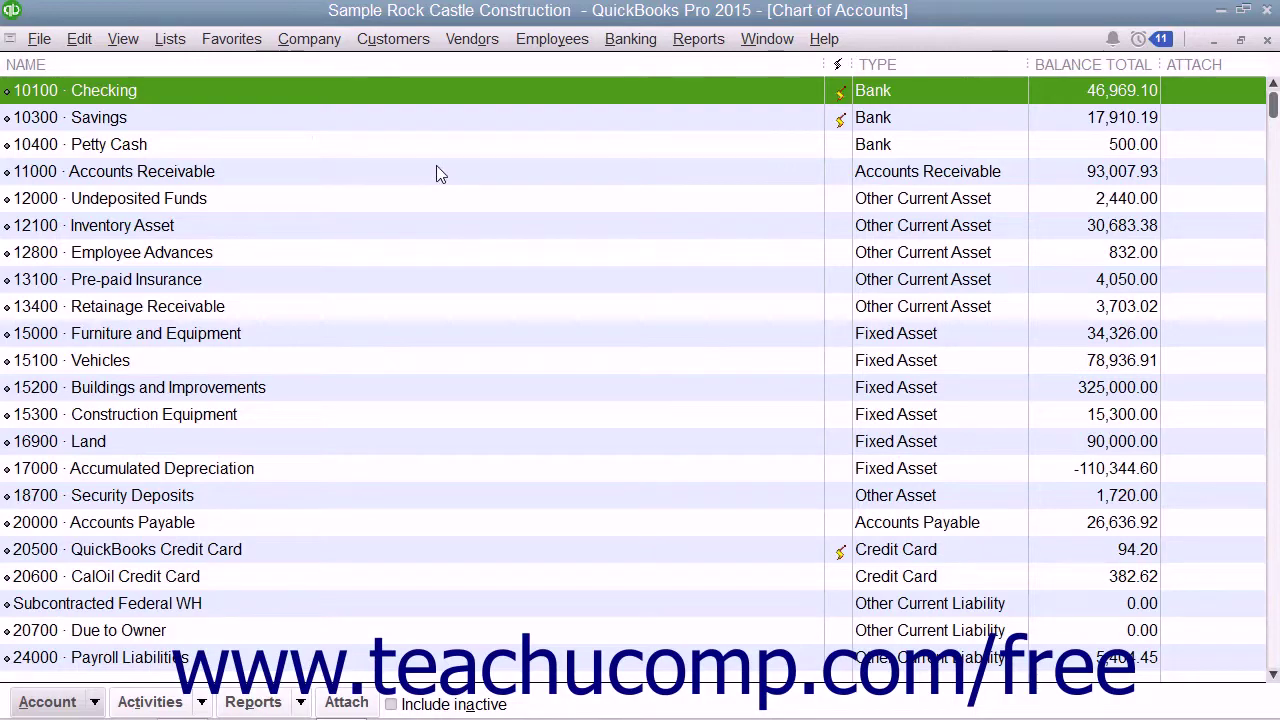
pyautogui.scroll(-3, 489, 251)
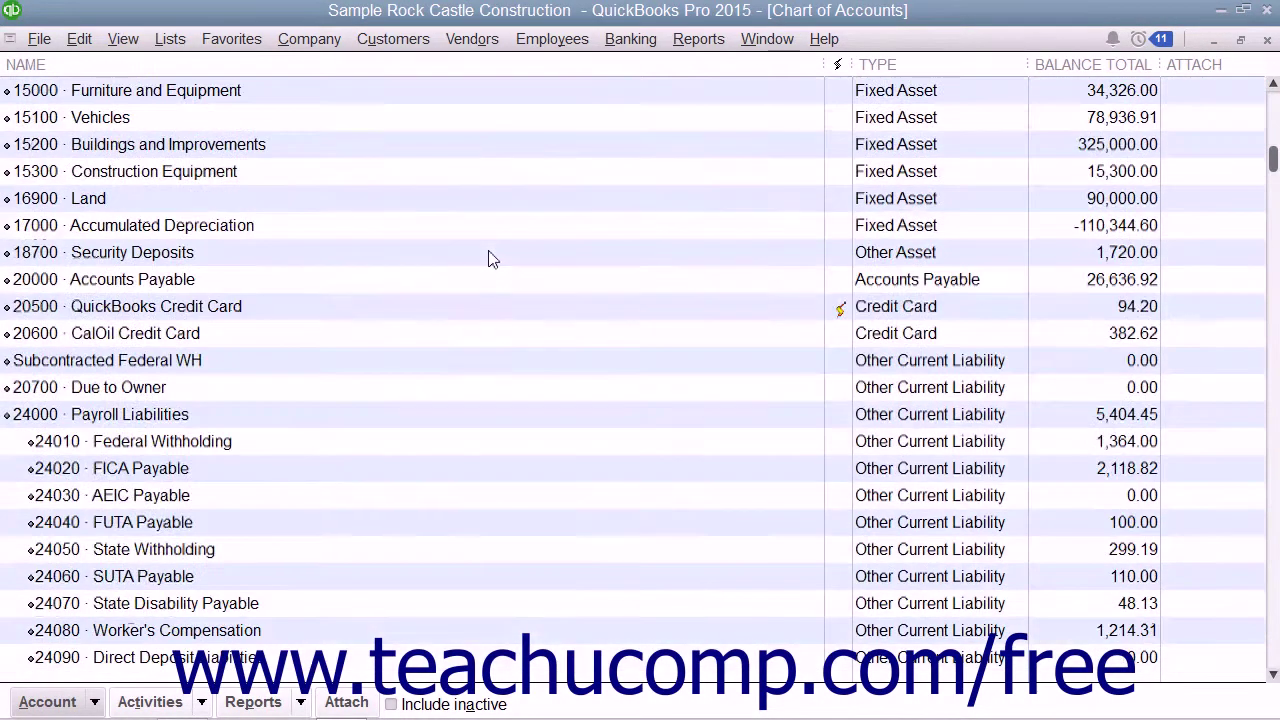
pyautogui.scroll(-6, 489, 258)
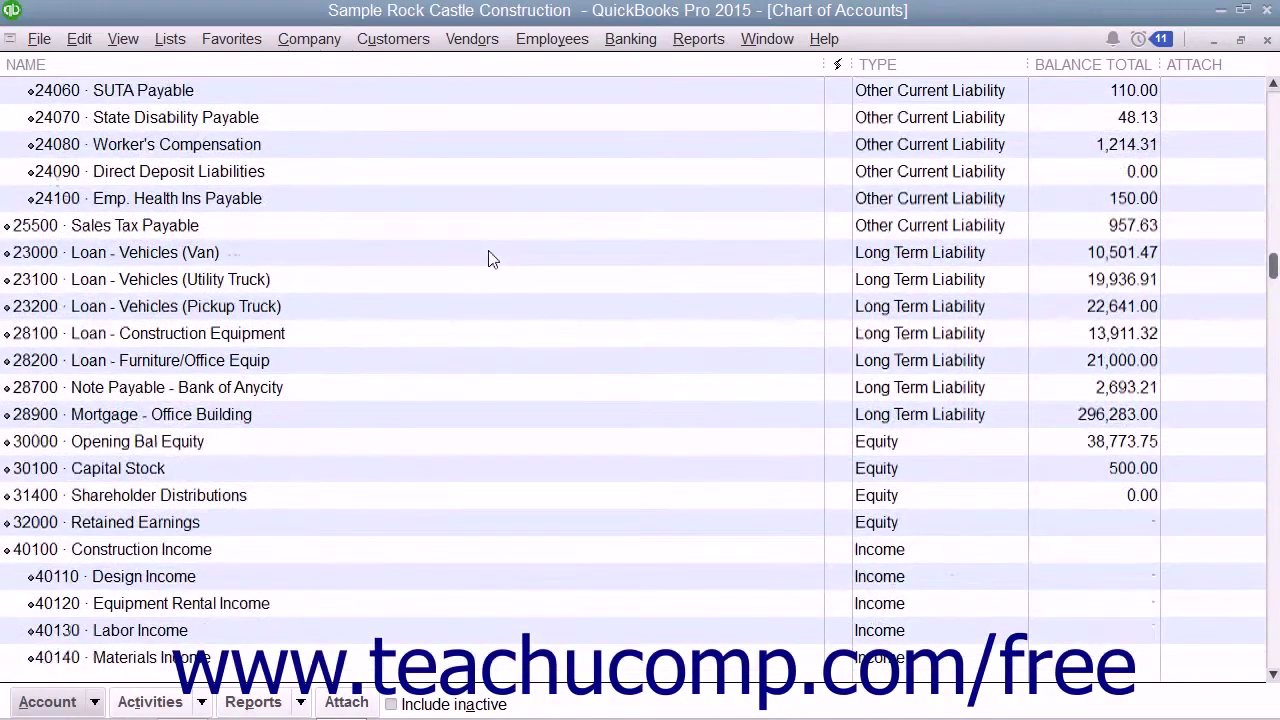
pyautogui.scroll(-2, 489, 258)
pyautogui.scroll(4, 489, 258)
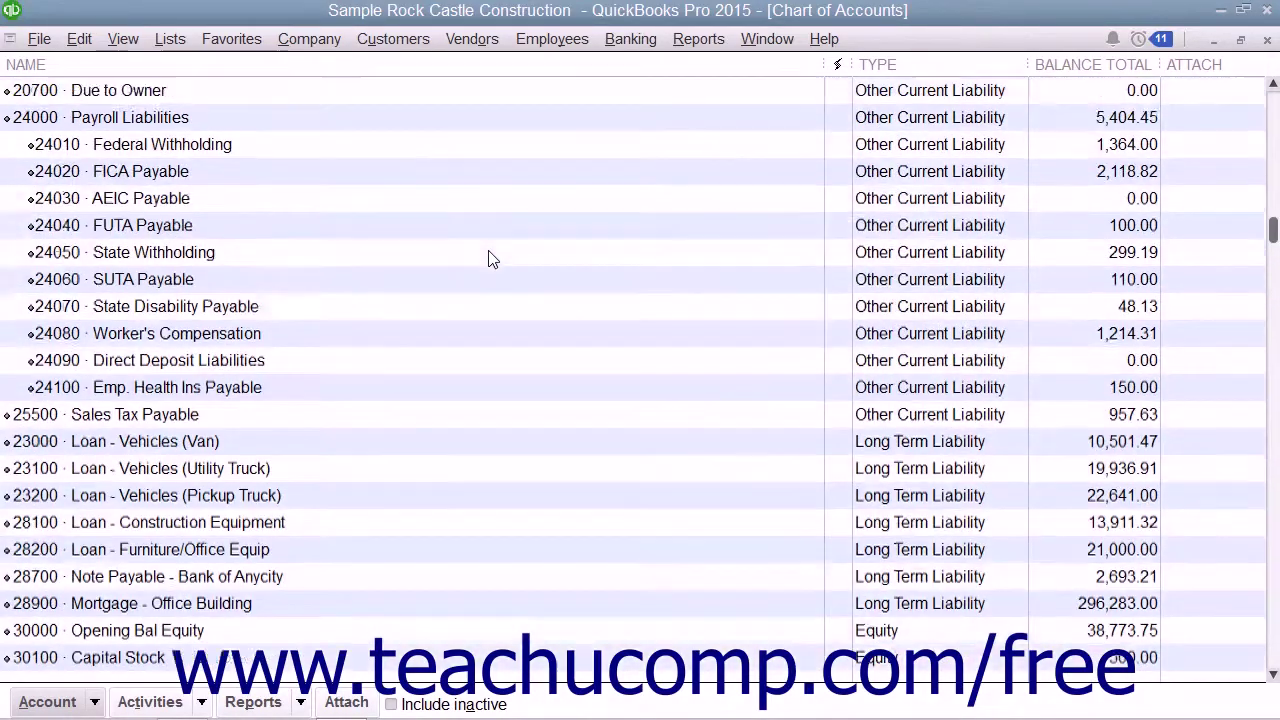
pyautogui.scroll(7, 489, 258)
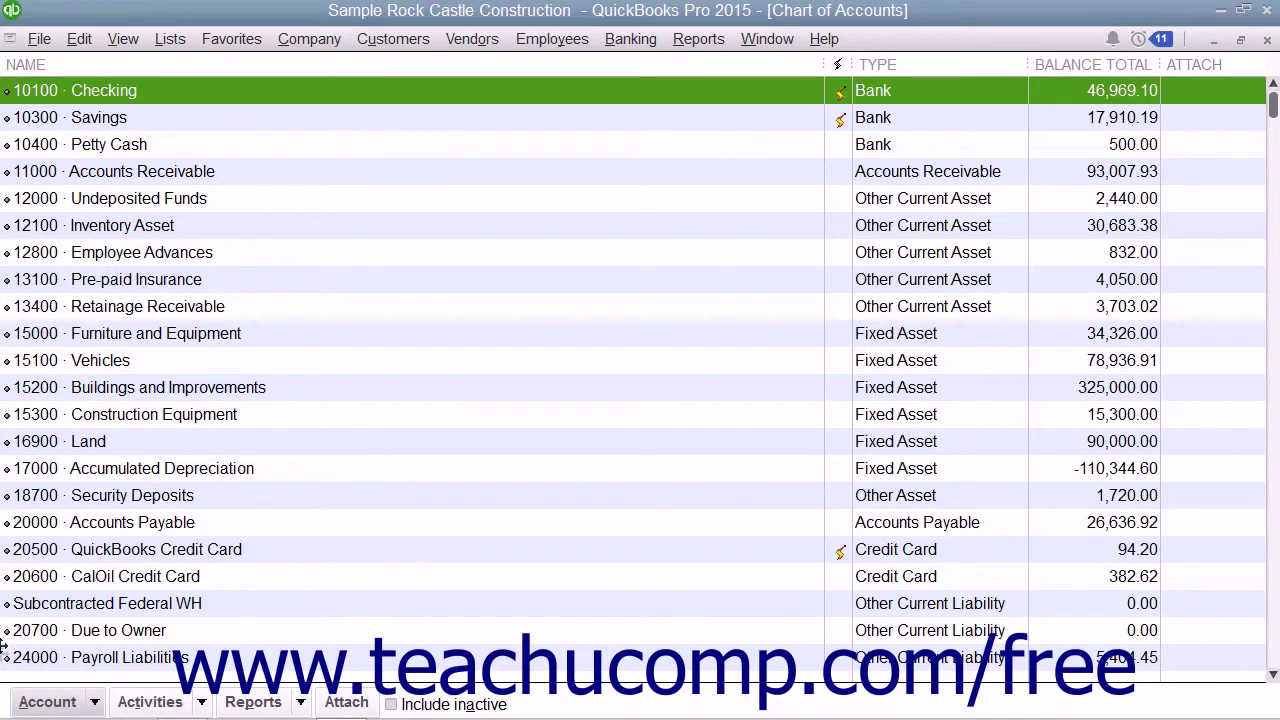
# Open the Checking account for editing to view its details, and cancel without changes
pyautogui.click(30, 704)
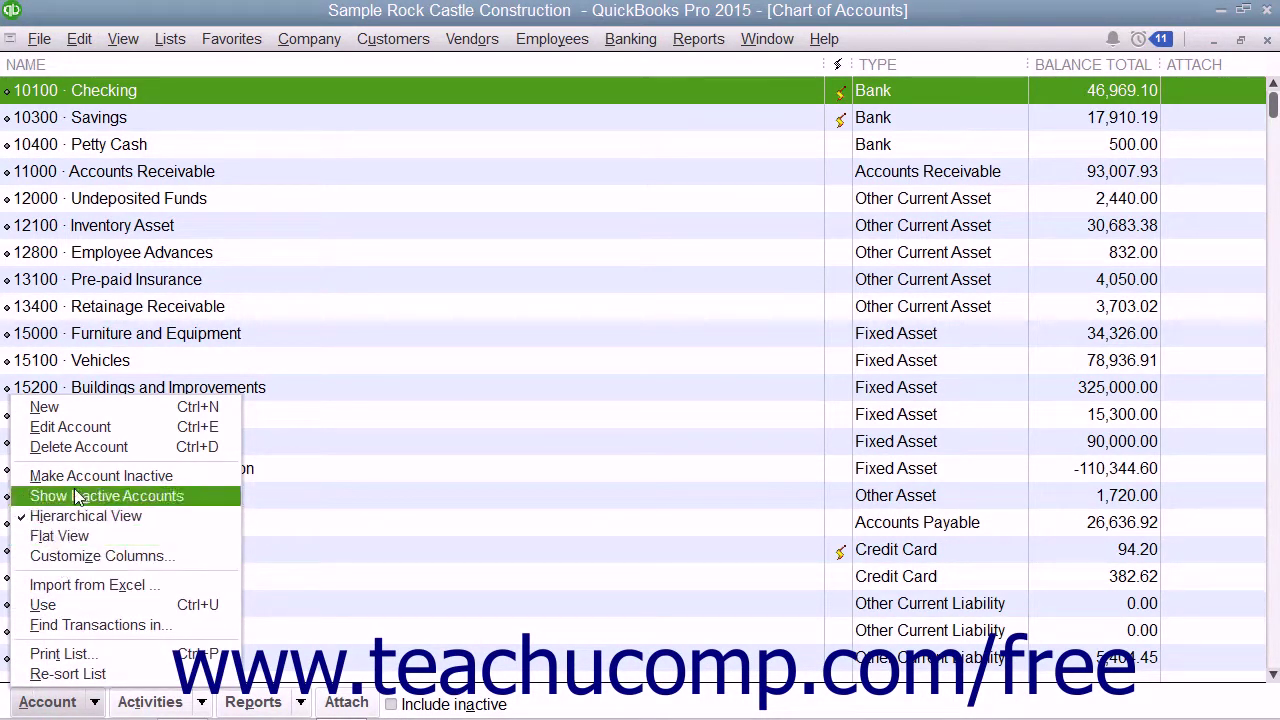
pyautogui.click(85, 427)
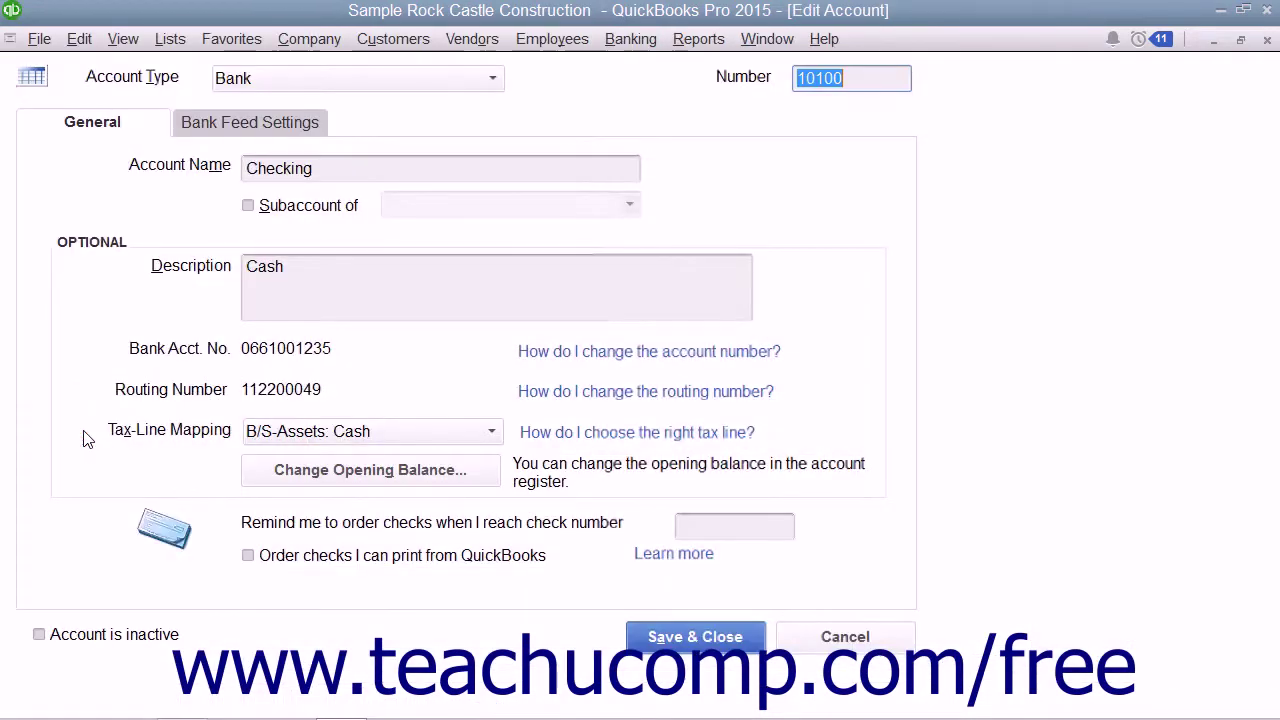
pyautogui.click(840, 637)
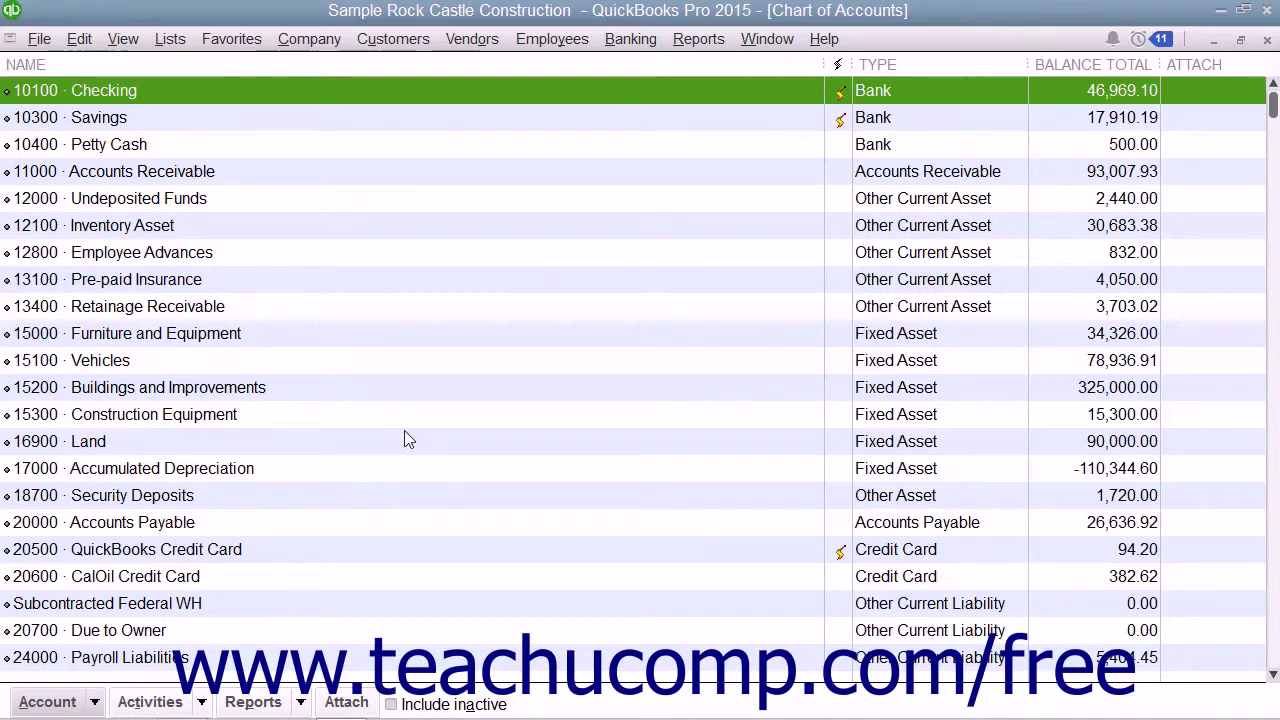
# Open the Item List, review the commands available for managing items, and close the list
pyautogui.click(170, 45)
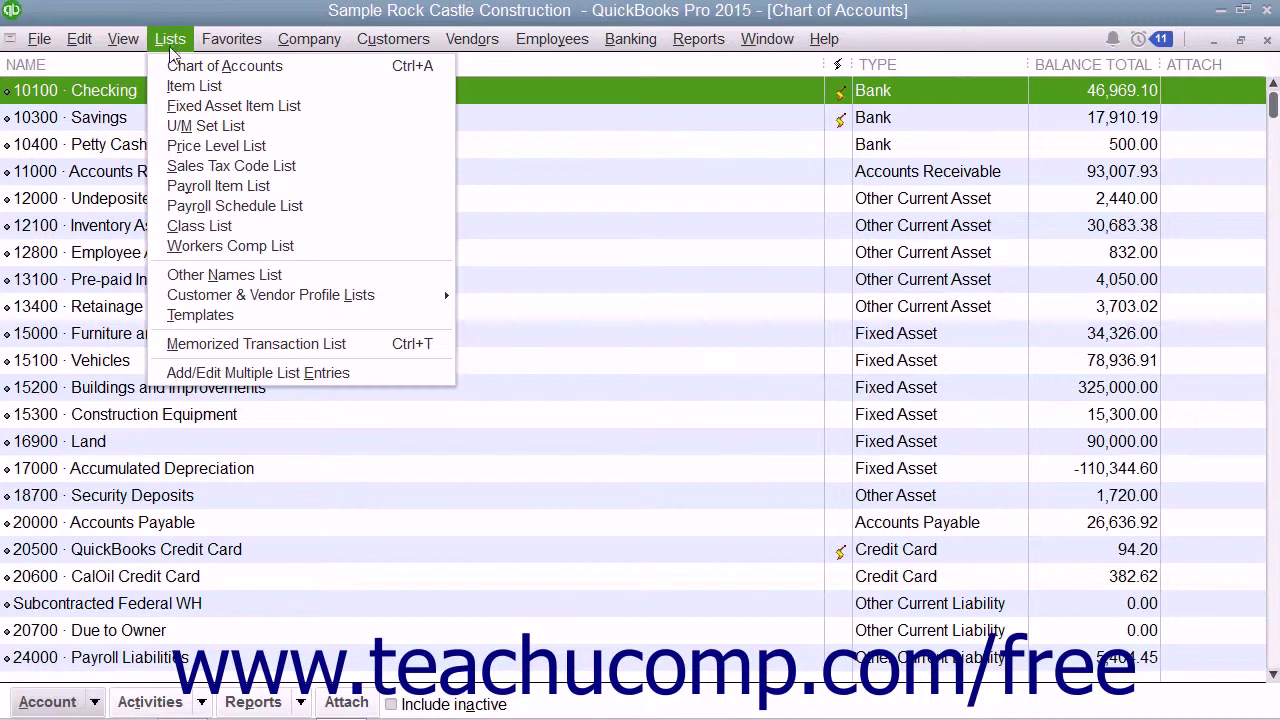
pyautogui.click(173, 86)
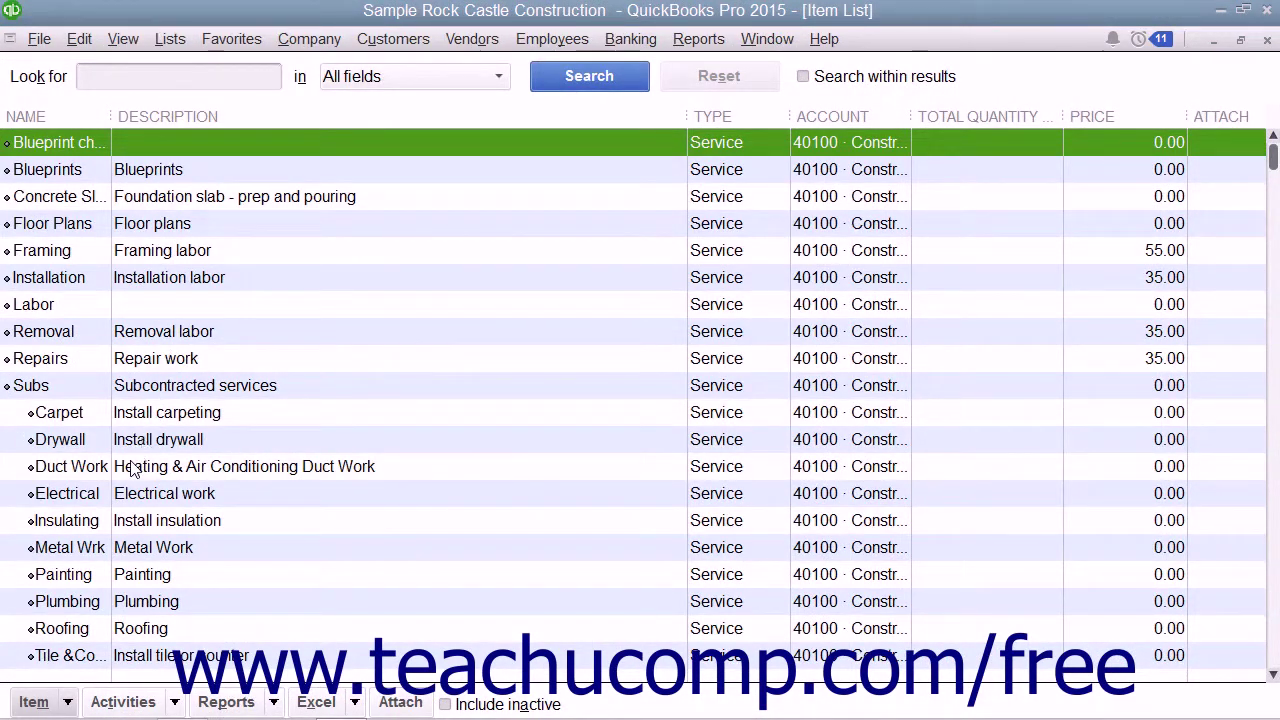
pyautogui.click(34, 704)
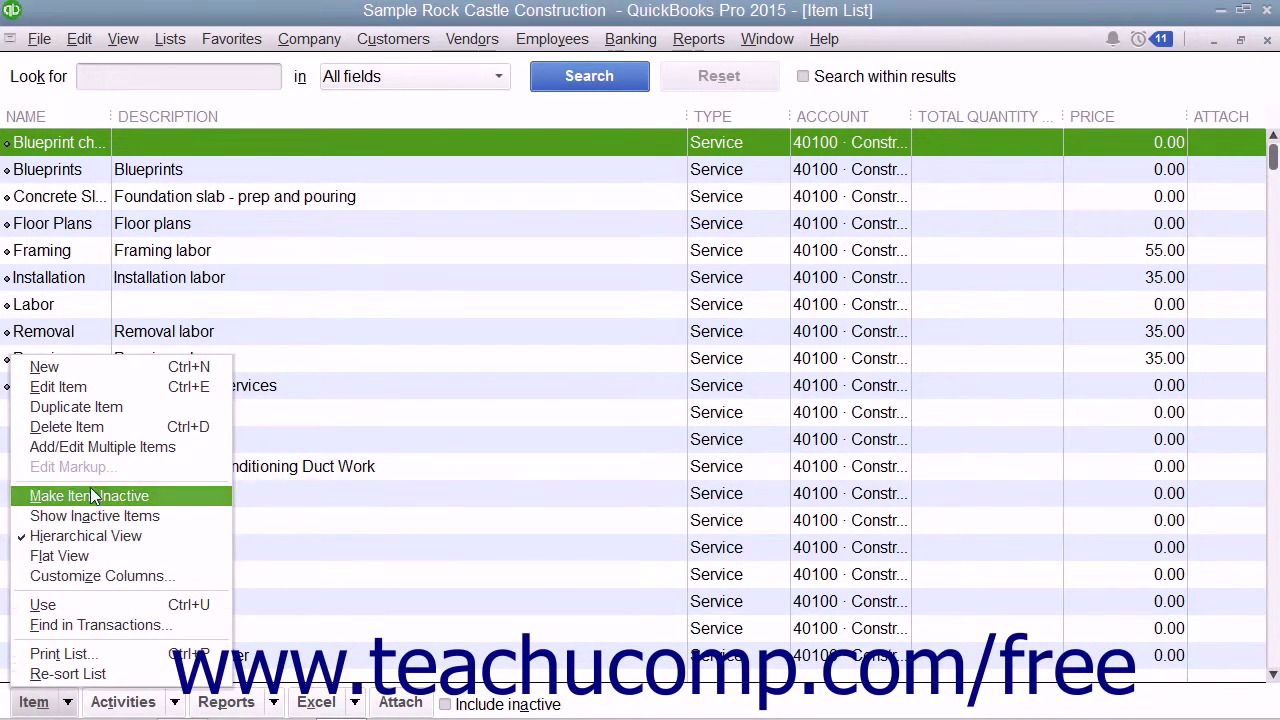
pyautogui.click(57, 703)
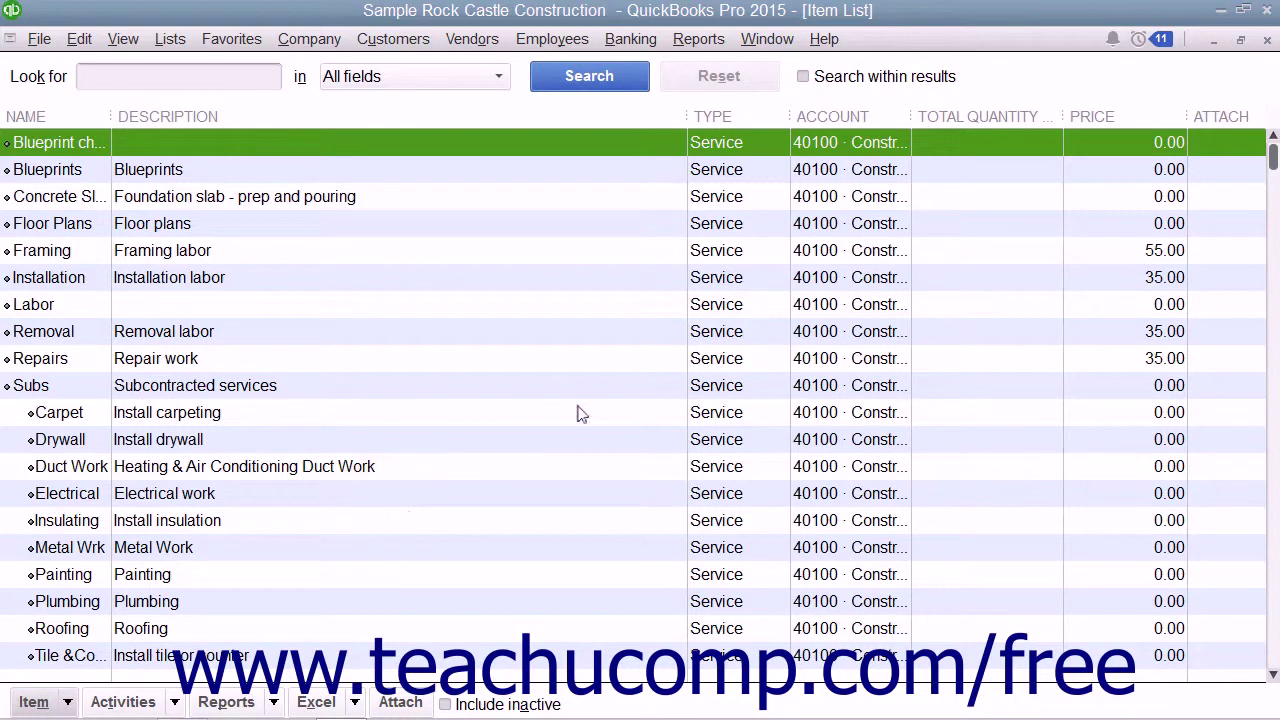
pyautogui.click(1267, 40)
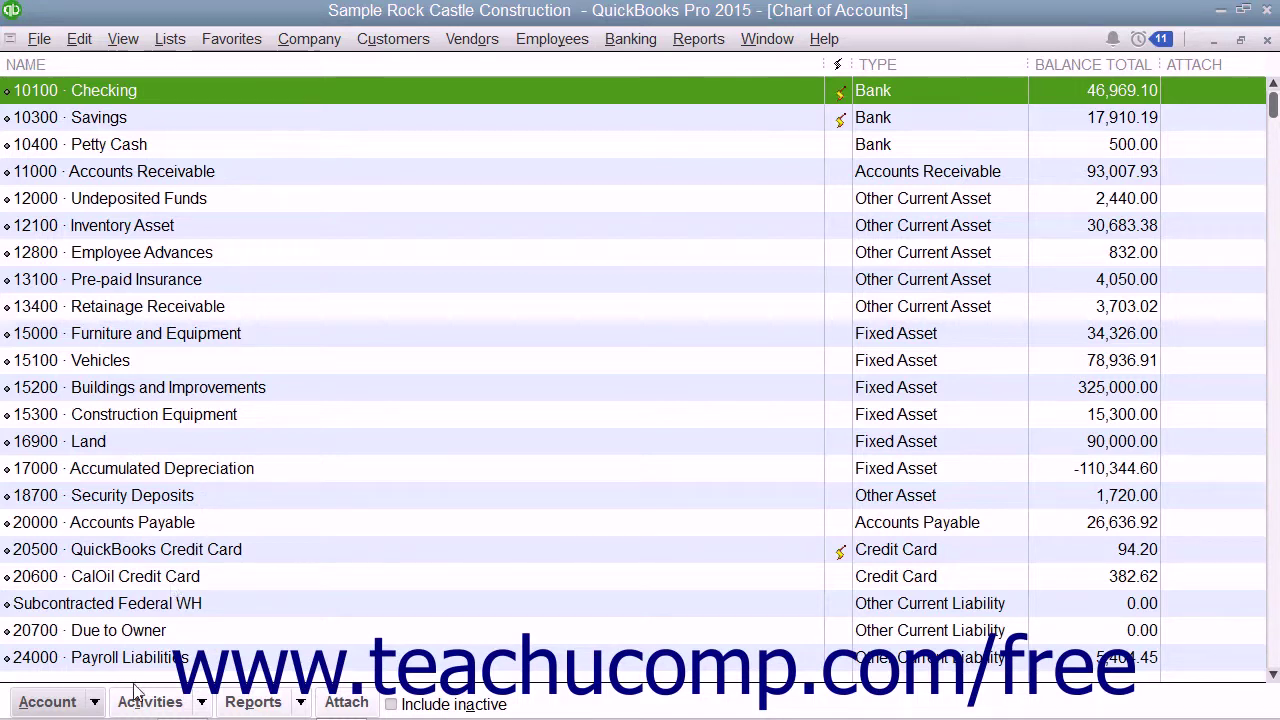
# Start a new account of type Bank from the Chart of Accounts and review the available account types
pyautogui.click(84, 706)
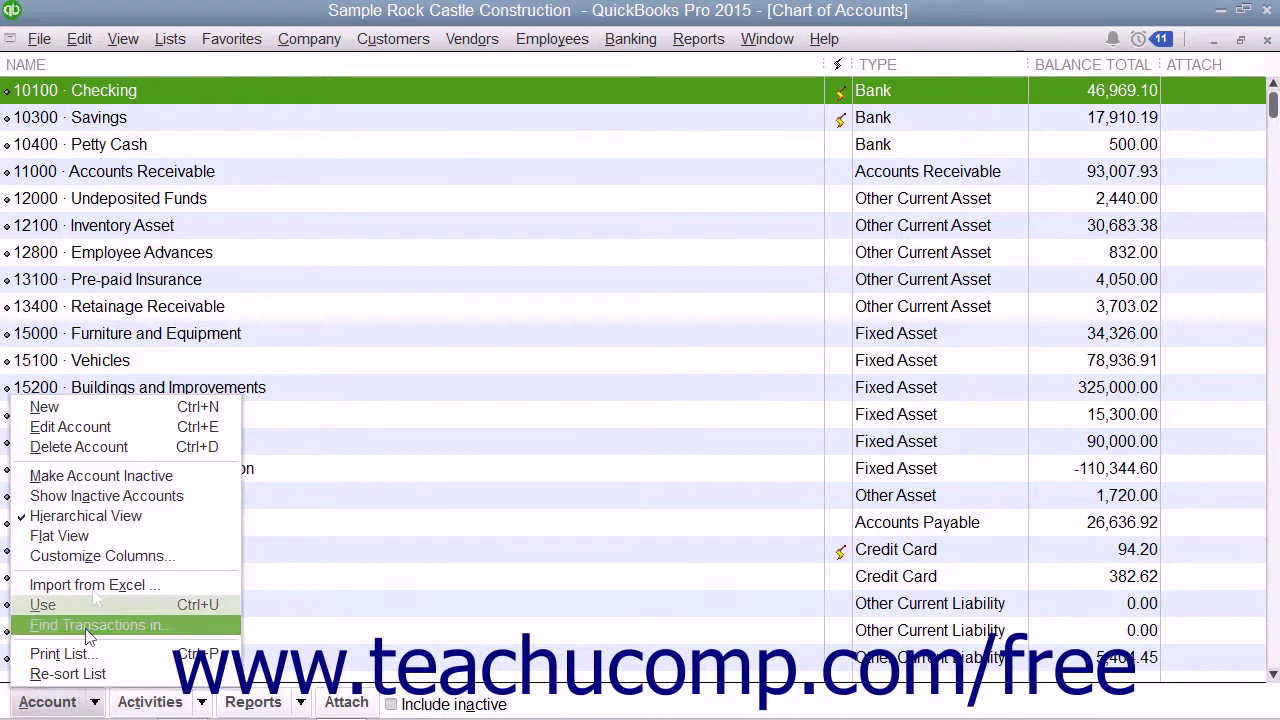
pyautogui.click(118, 410)
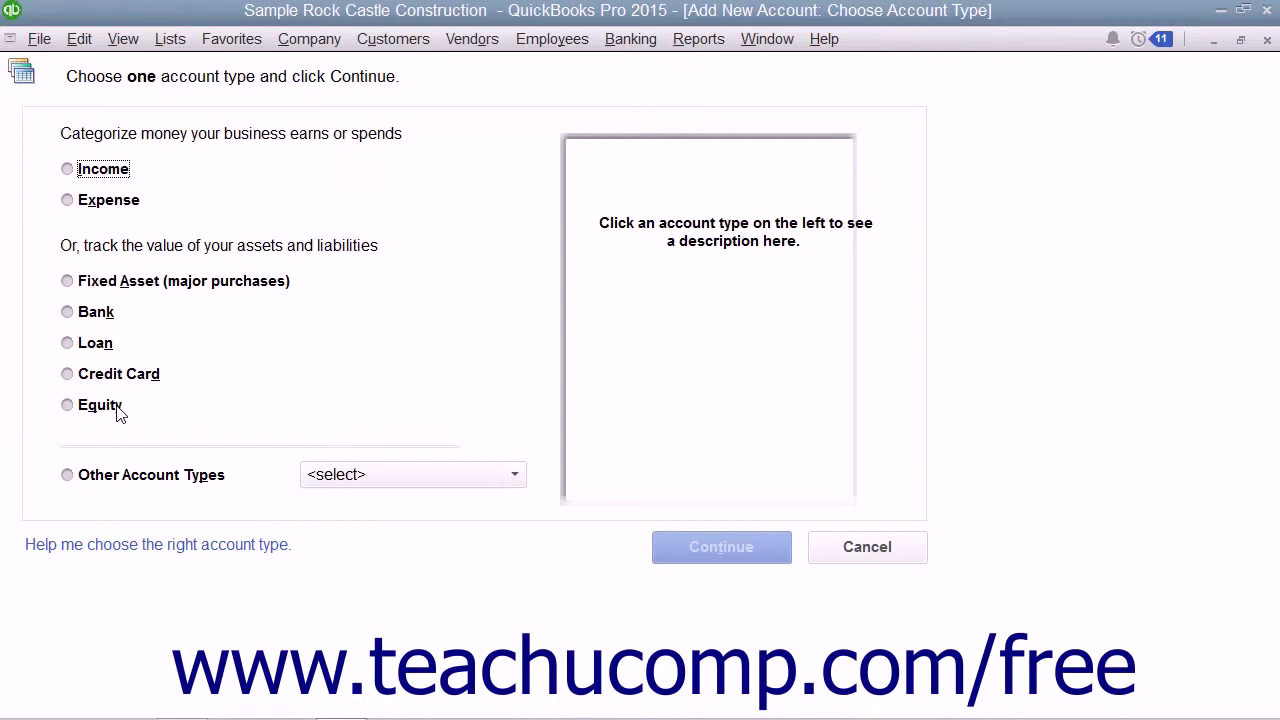
pyautogui.click(67, 313)
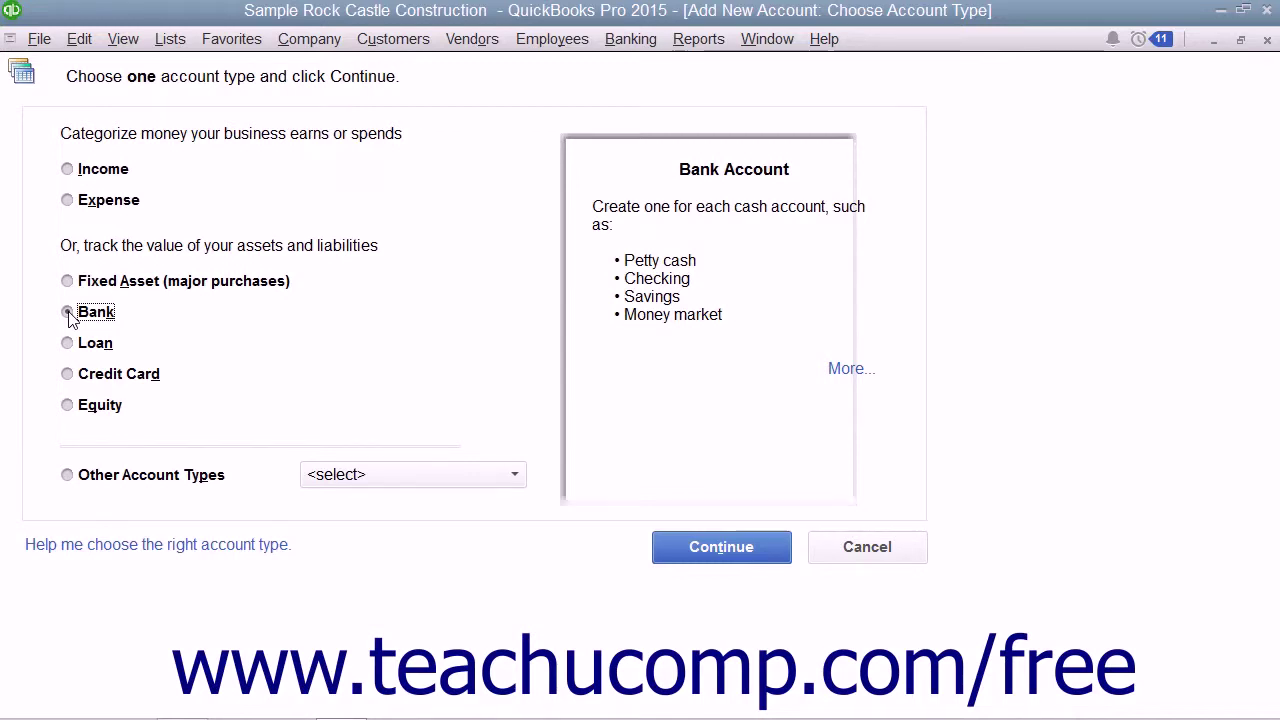
pyautogui.click(706, 553)
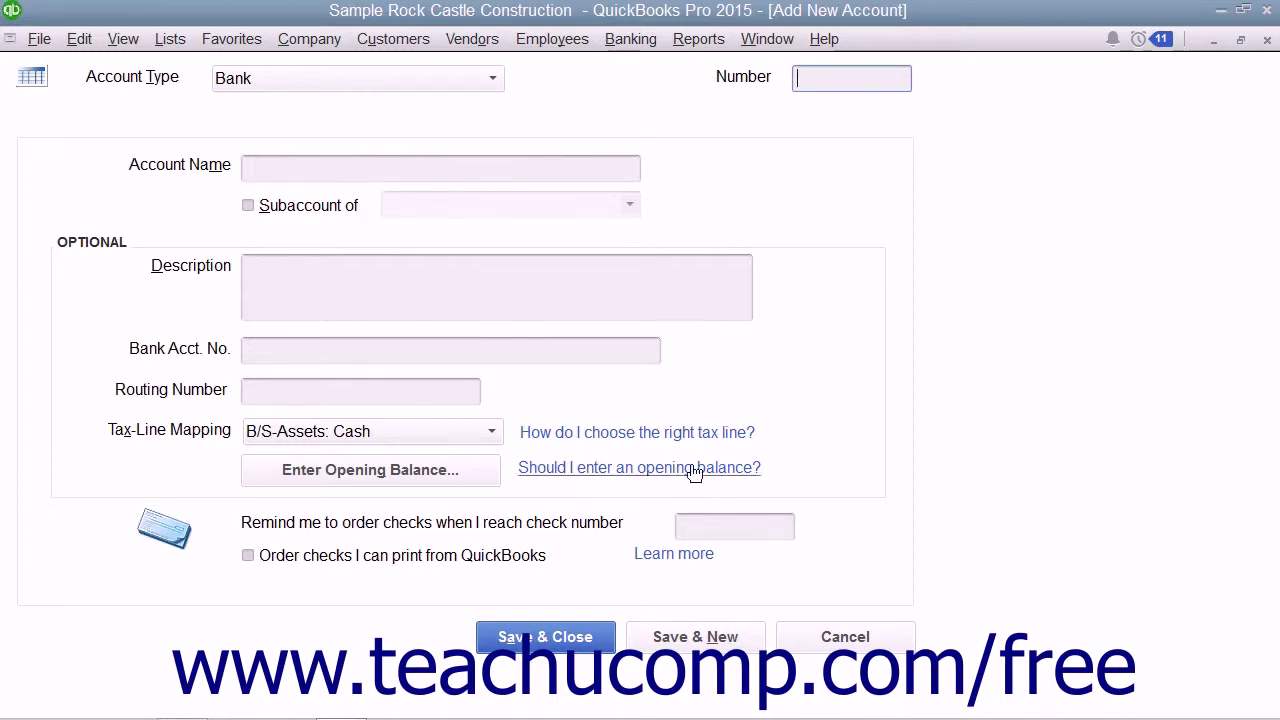
pyautogui.click(495, 79)
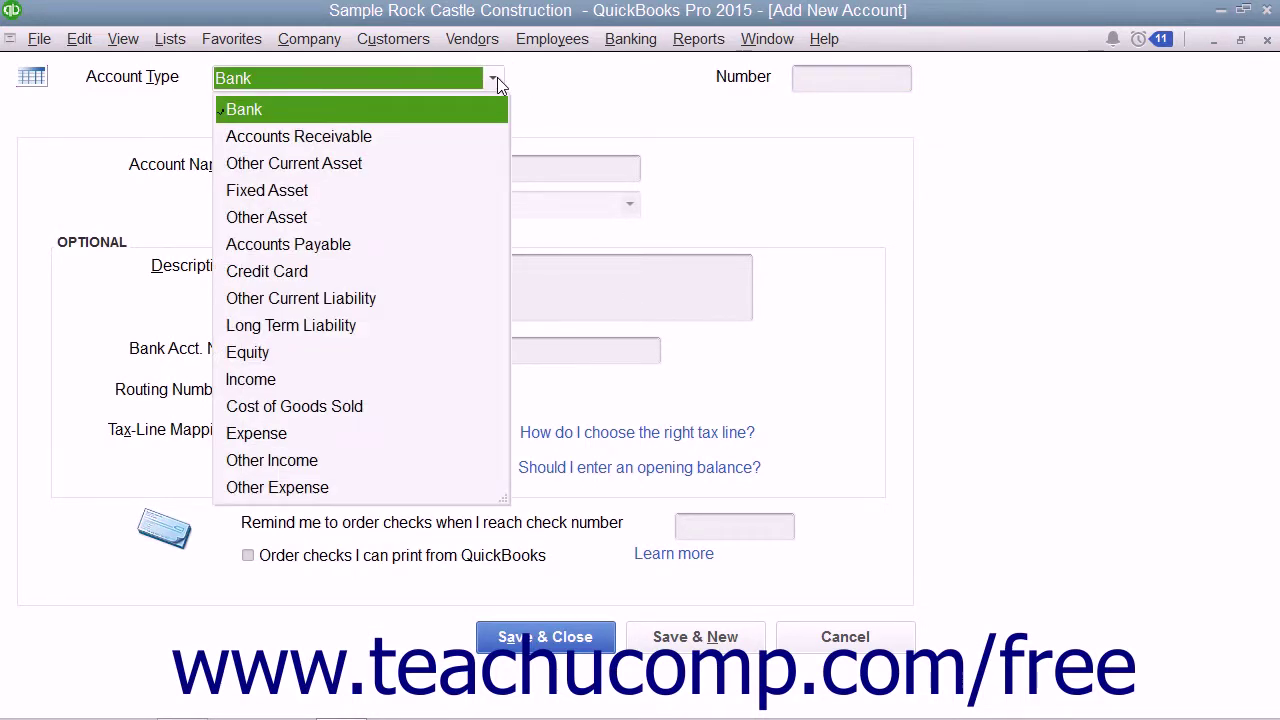
pyautogui.click(804, 77)
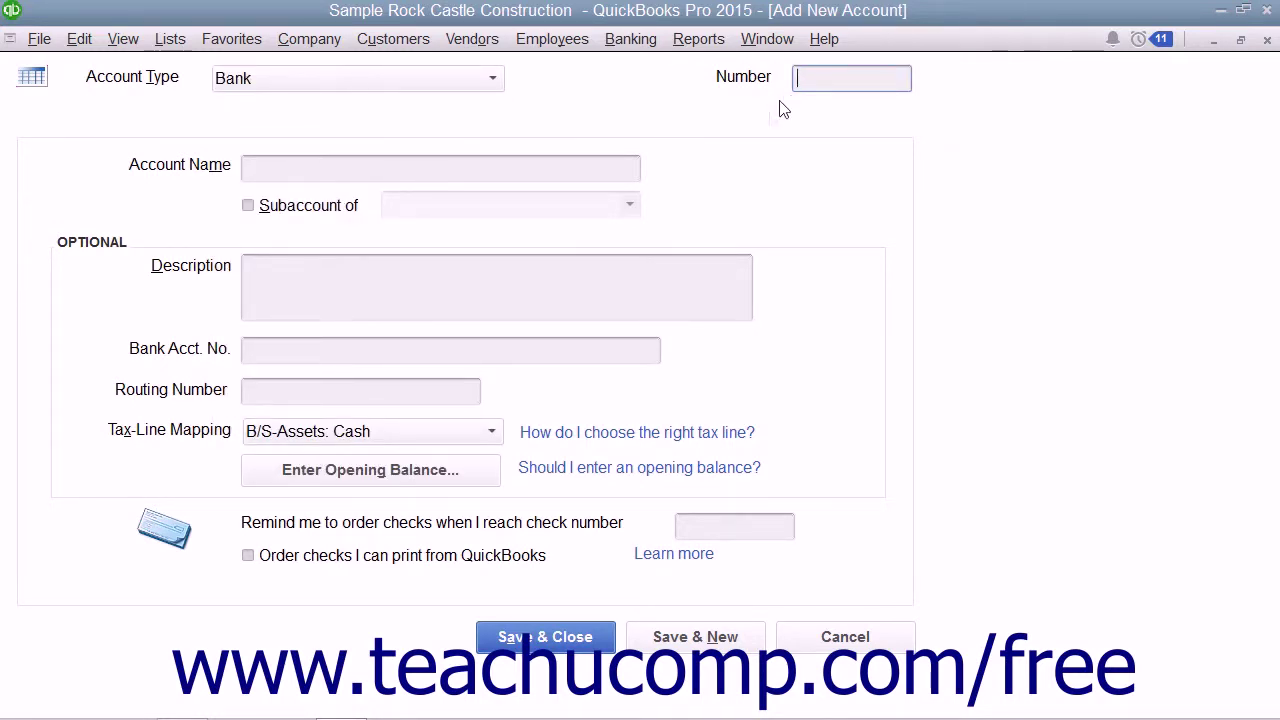
# Name the new bank account "Savings for IRA", save it with the optional fields blank, and decline bank feed setup
pyautogui.click(252, 170)
pyautogui.write('Savings for IRA')
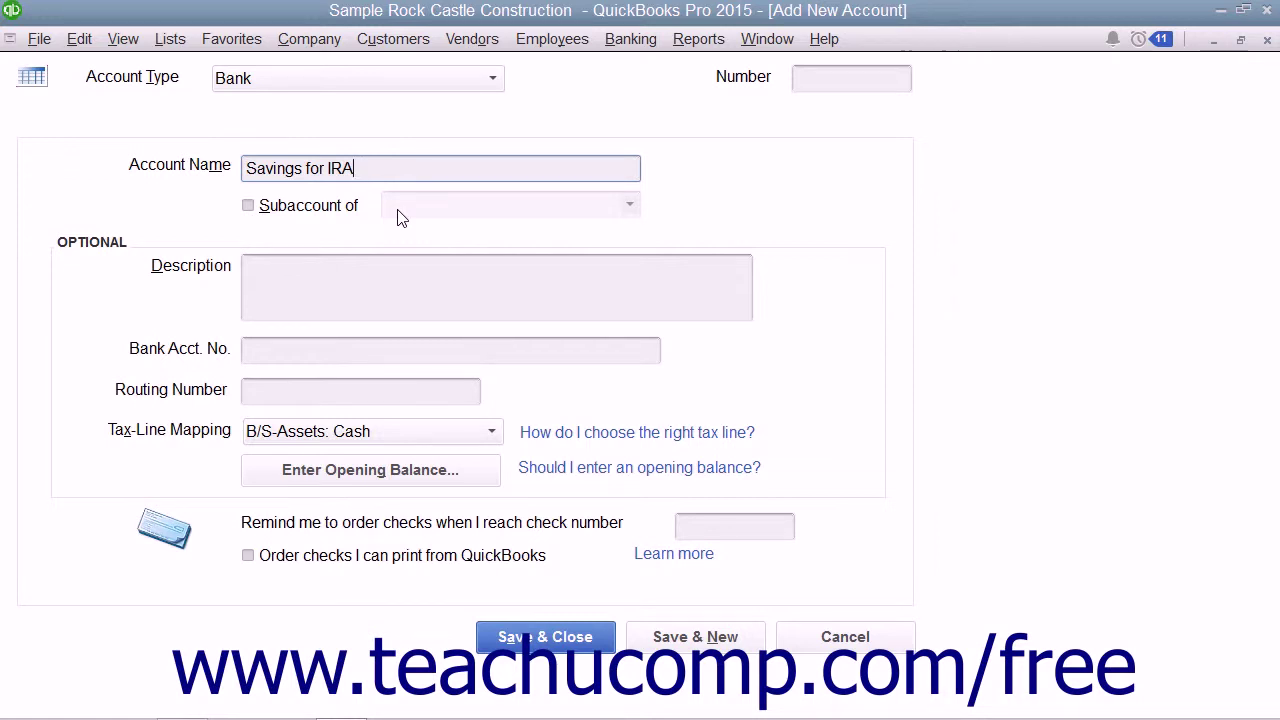
pyautogui.click(331, 281)
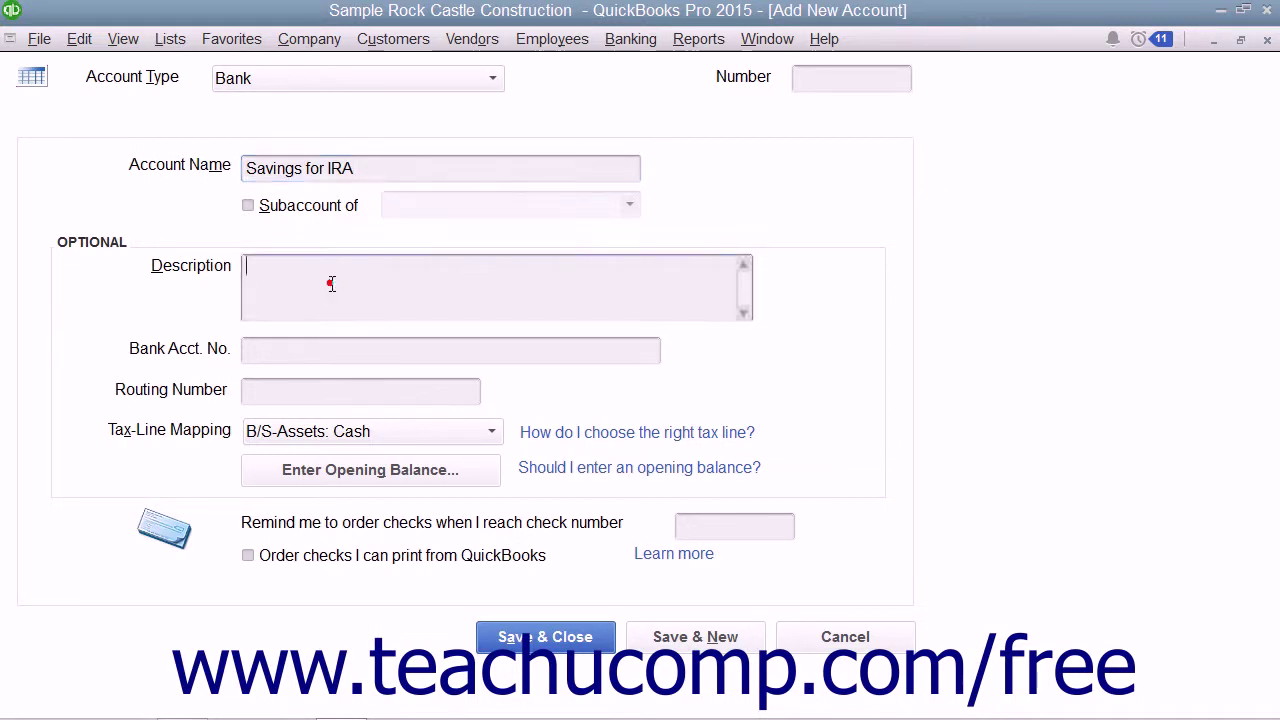
pyautogui.click(299, 347)
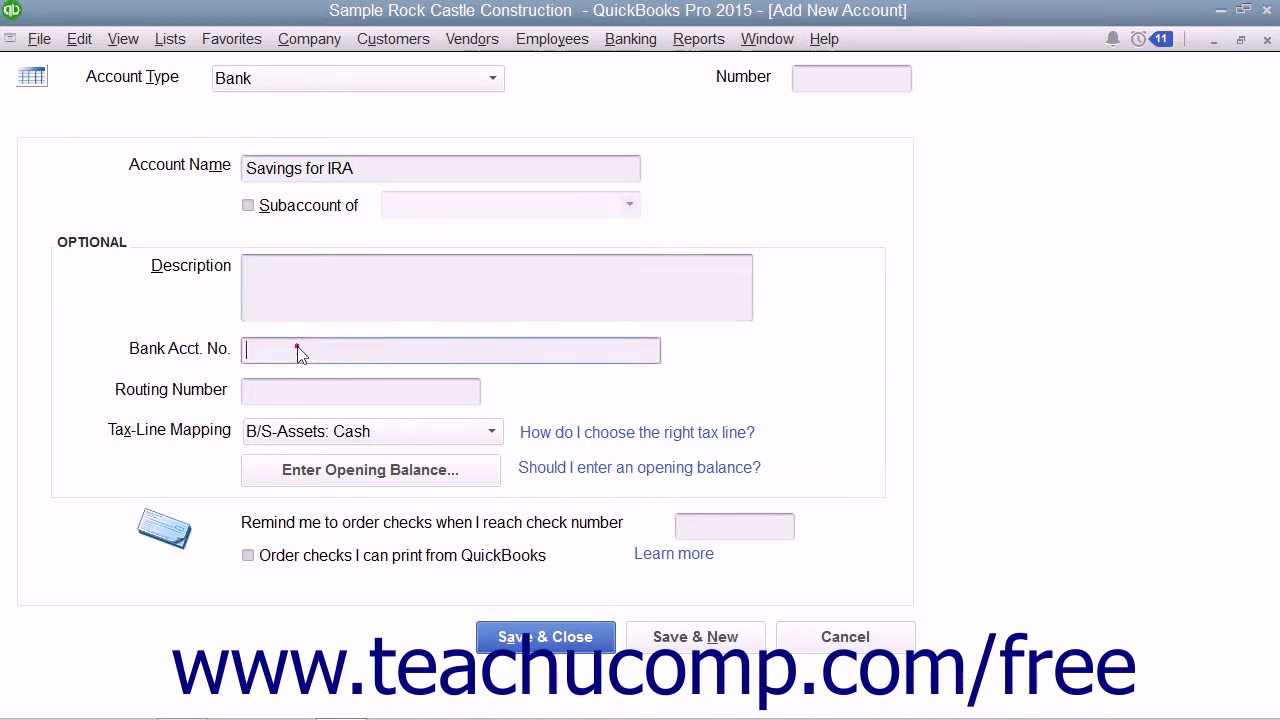
pyautogui.click(283, 388)
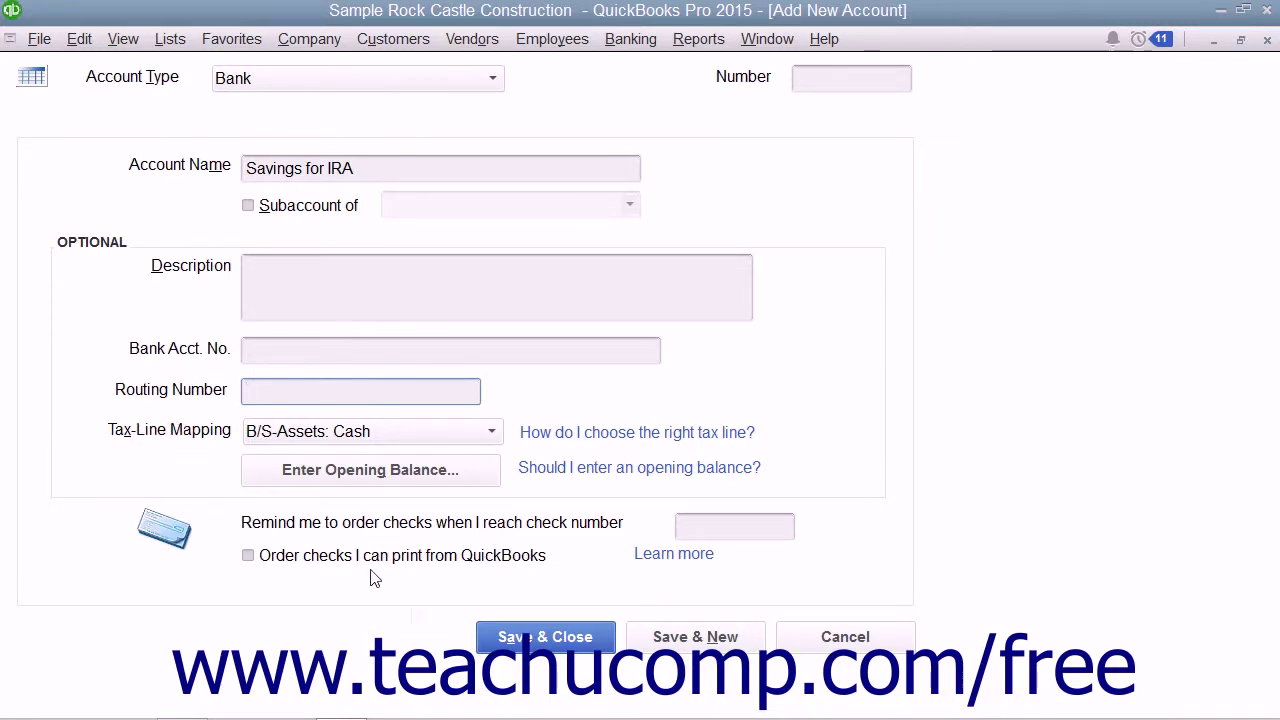
pyautogui.click(535, 643)
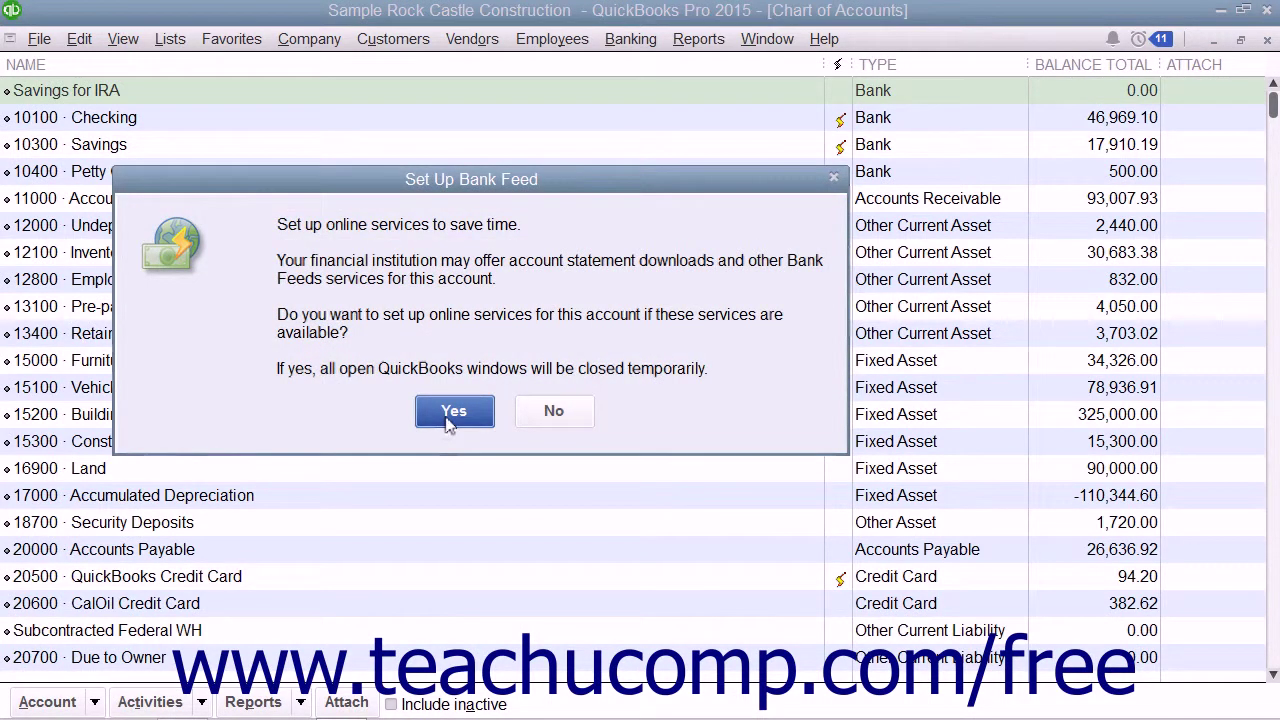
pyautogui.click(530, 418)
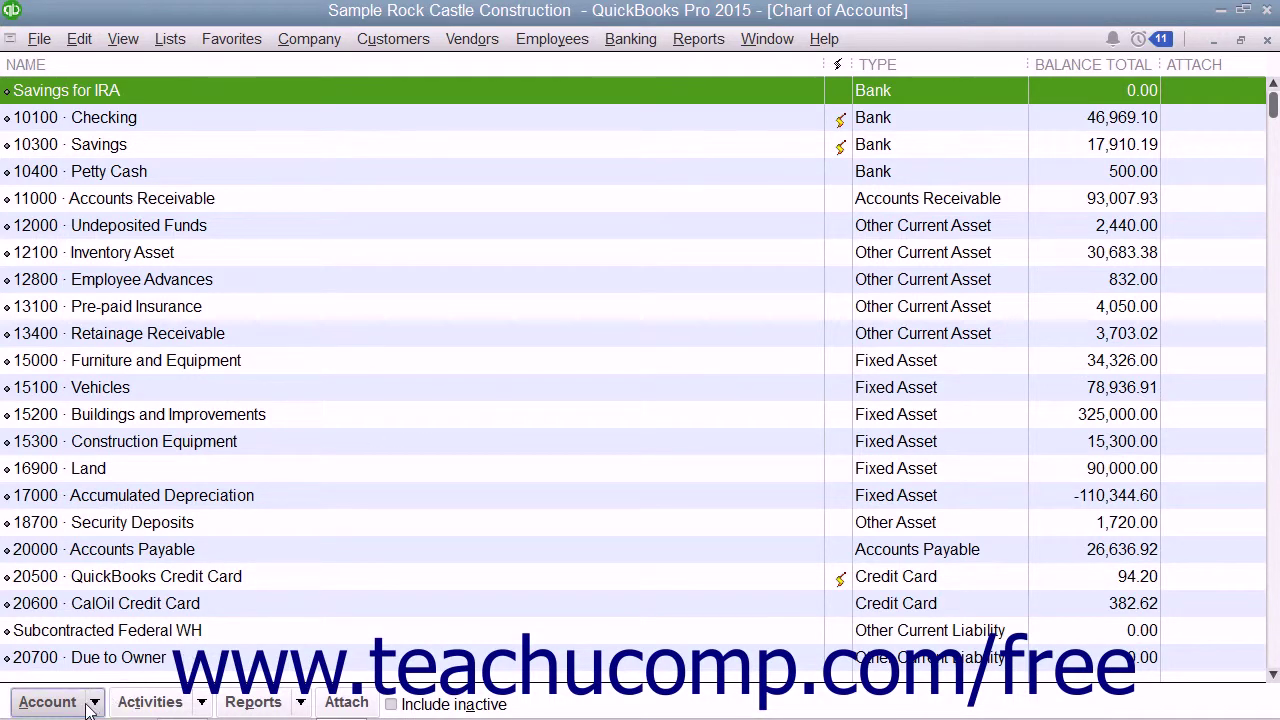
# Open a blank form for another Bank account, review the account type choices, and cancel without saving
pyautogui.click(47, 702)
pyautogui.click(84, 410)
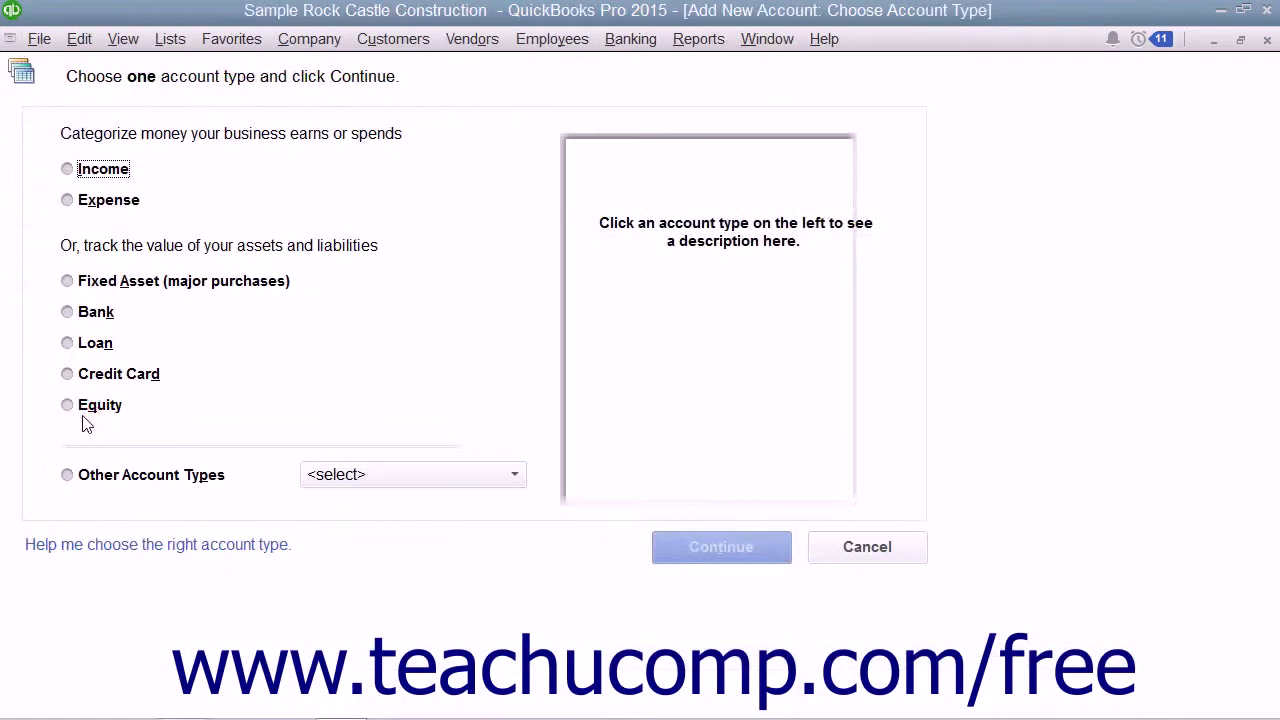
pyautogui.click(86, 316)
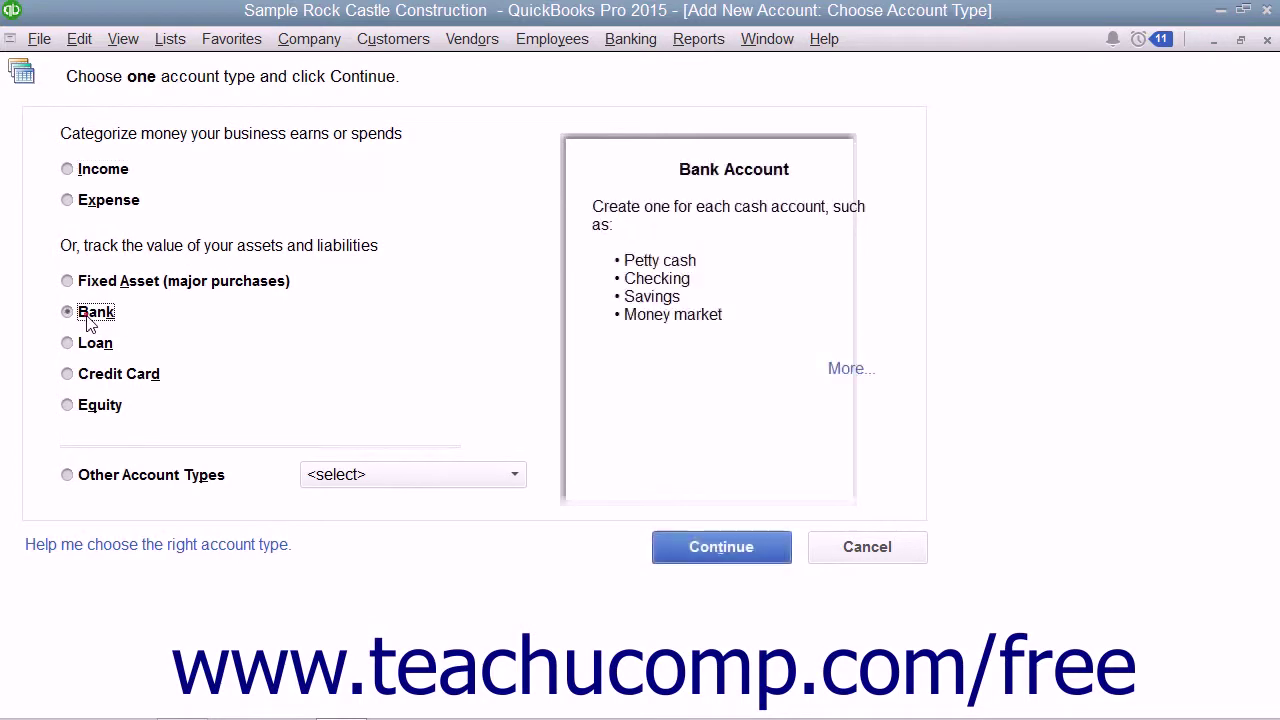
pyautogui.click(714, 541)
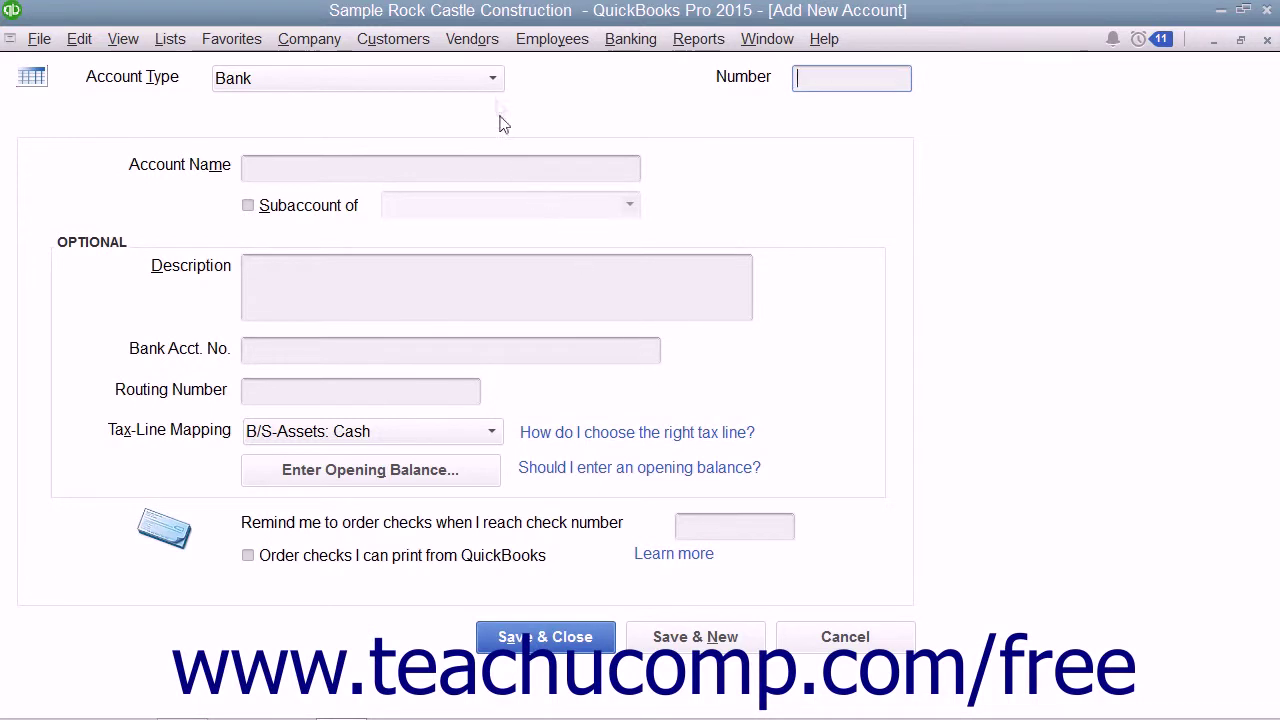
pyautogui.click(492, 80)
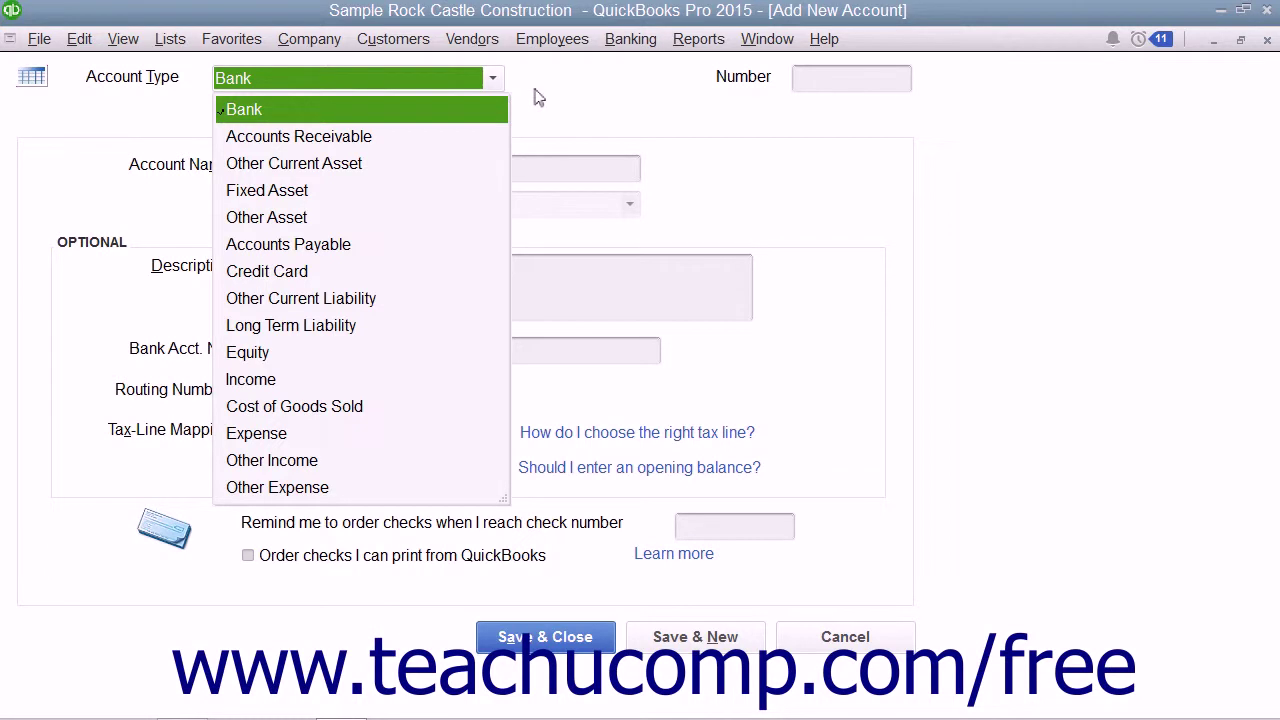
pyautogui.click(535, 92)
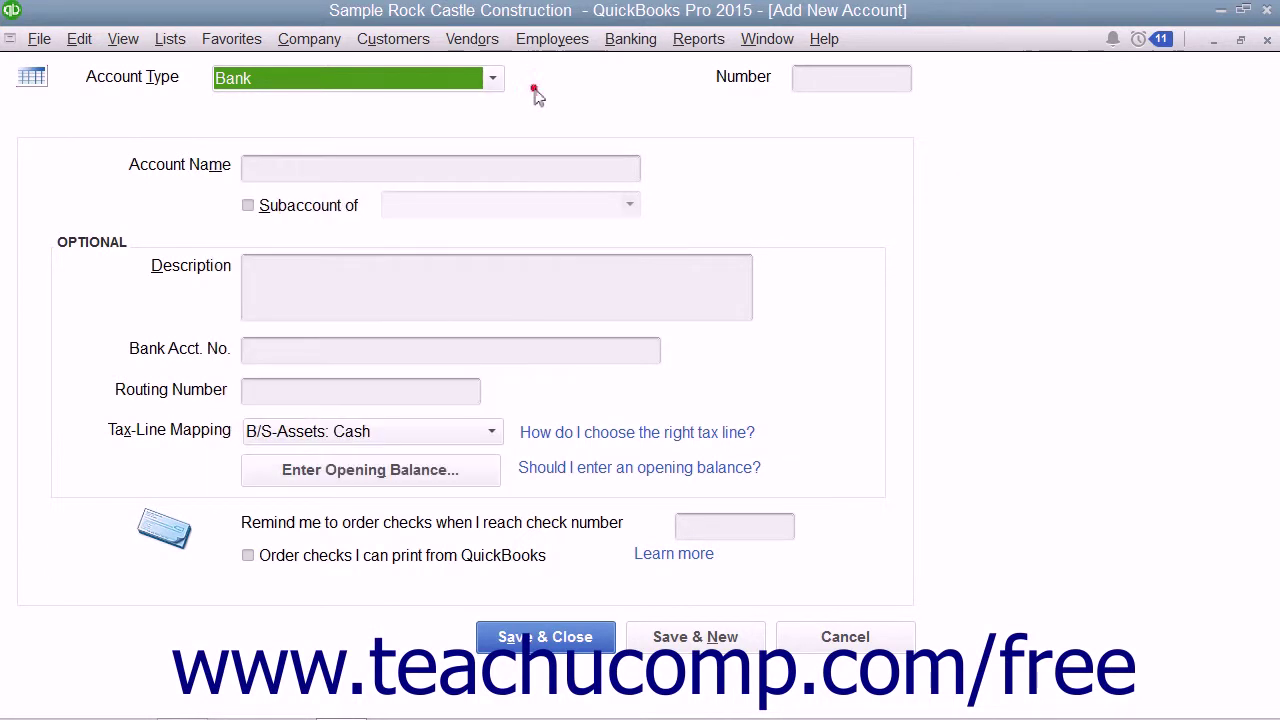
pyautogui.click(808, 636)
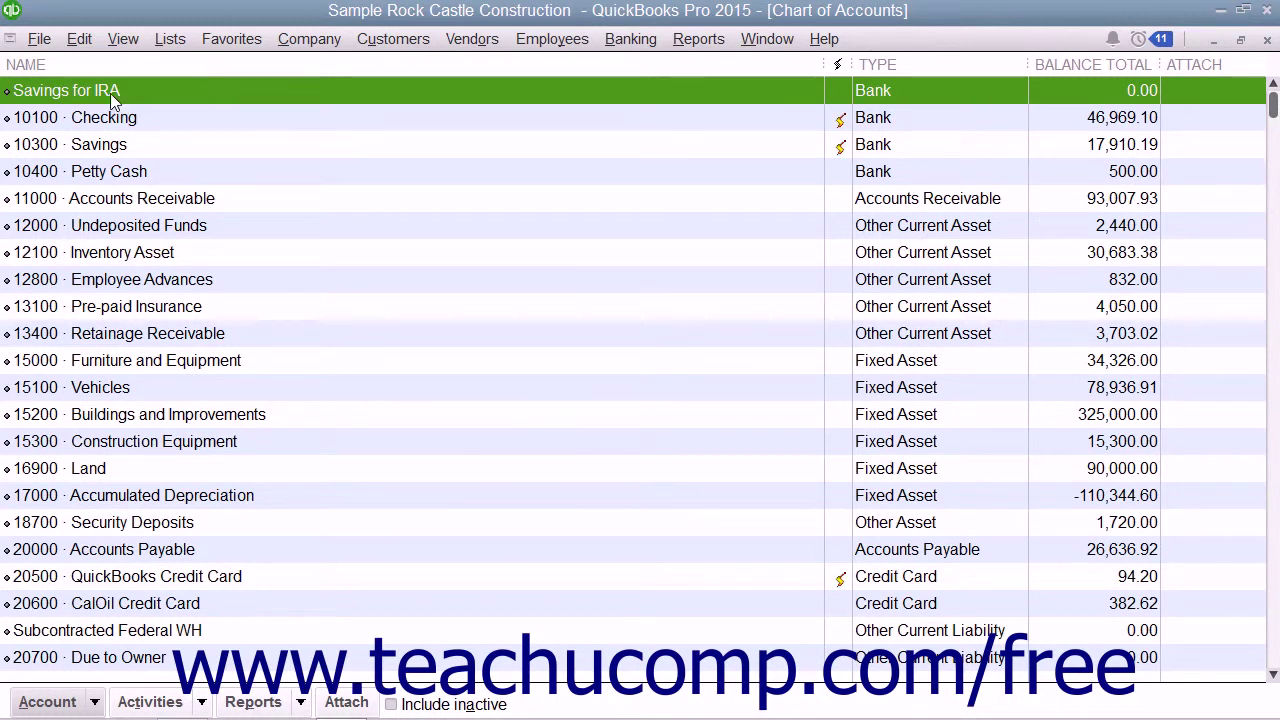
# Open the Savings for IRA account for editing, examine the opening balance and statement date fields, and cancel the balance entry
pyautogui.click(47, 701)
pyautogui.click(68, 429)
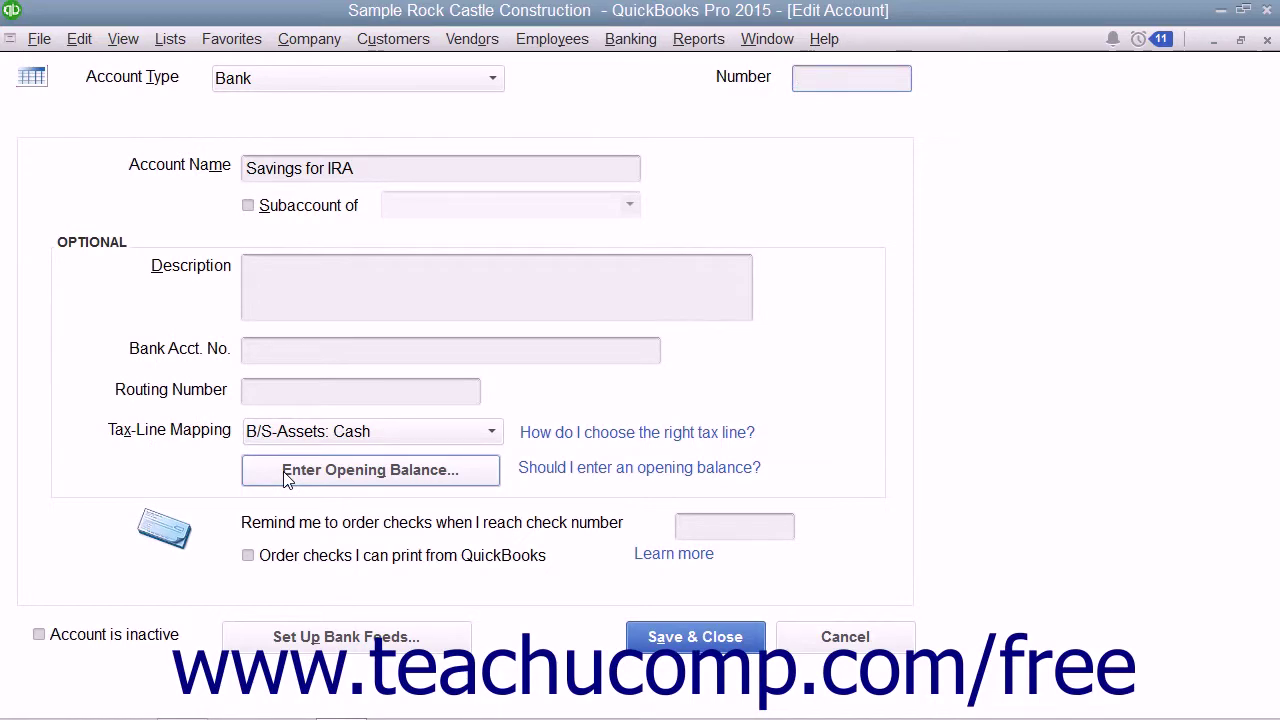
pyautogui.click(285, 479)
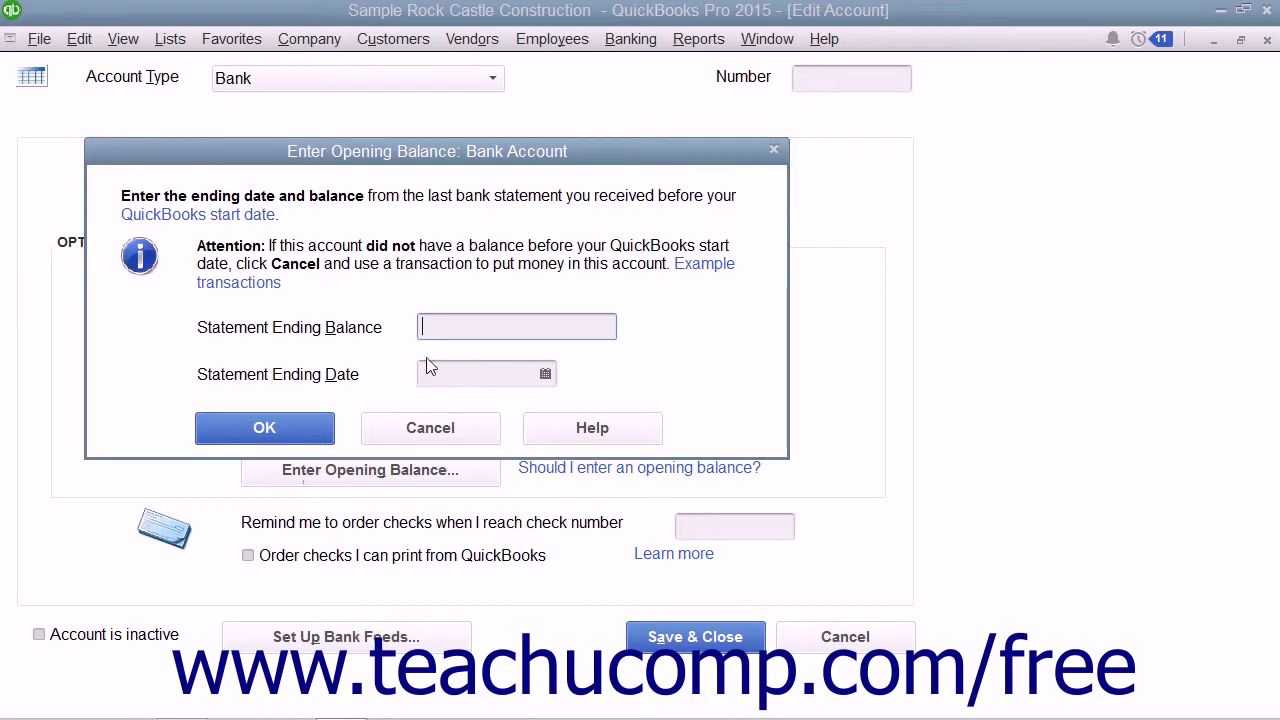
pyautogui.click(432, 329)
pyautogui.click(436, 374)
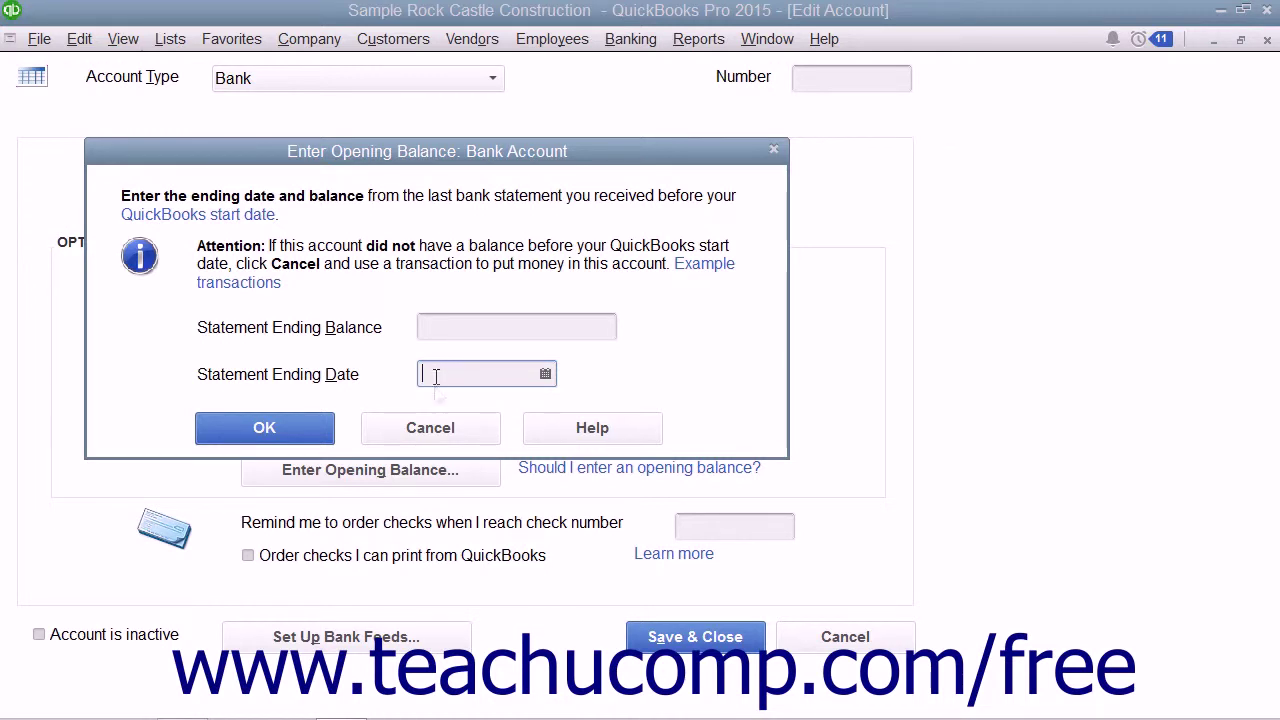
pyautogui.click(457, 433)
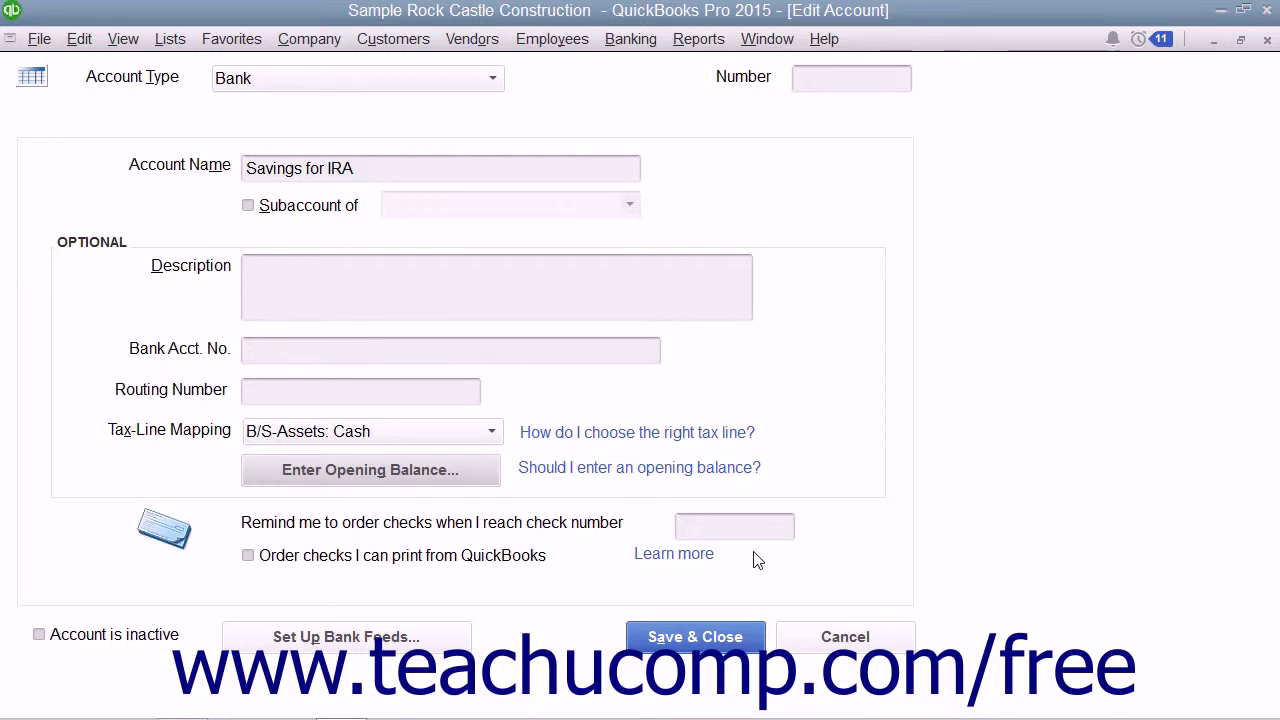
# Cancel editing the Savings for IRA account and examine the Automobile expense account with its indented Fuel, Insurance, and Repairs and Maintenance subaccounts
pyautogui.click(845, 640)
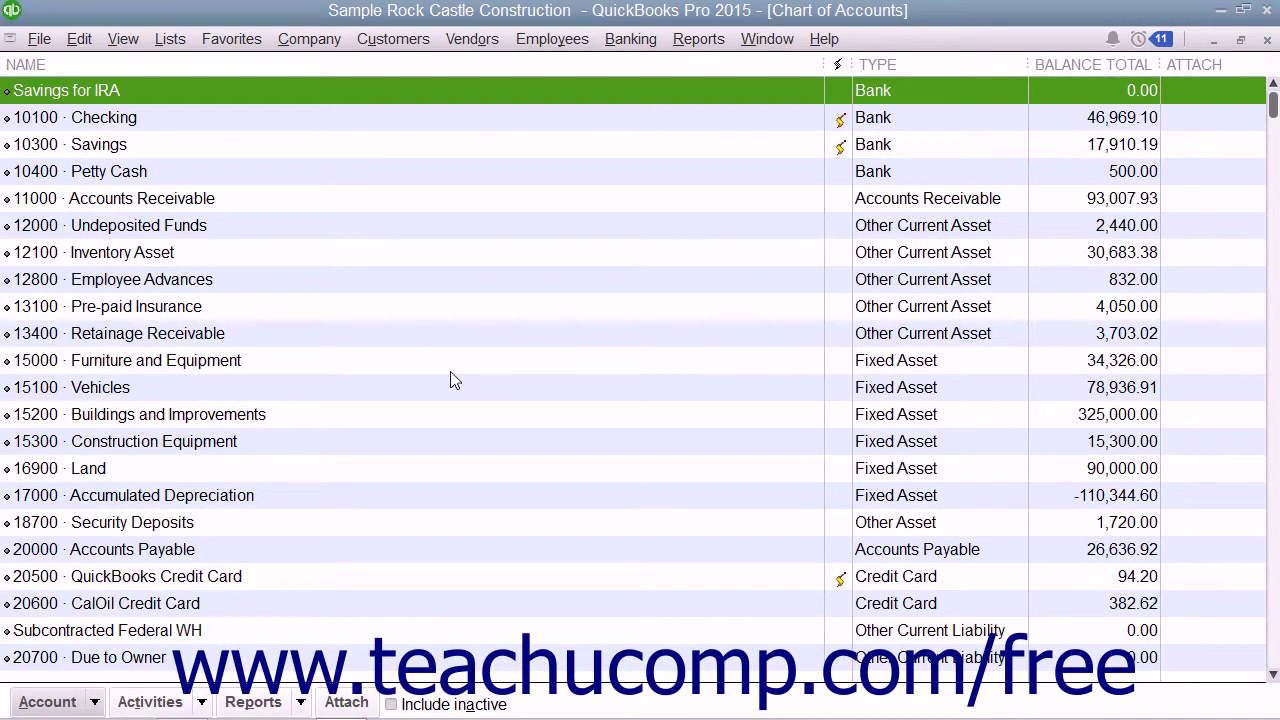
pyautogui.scroll(-9, 452, 380)
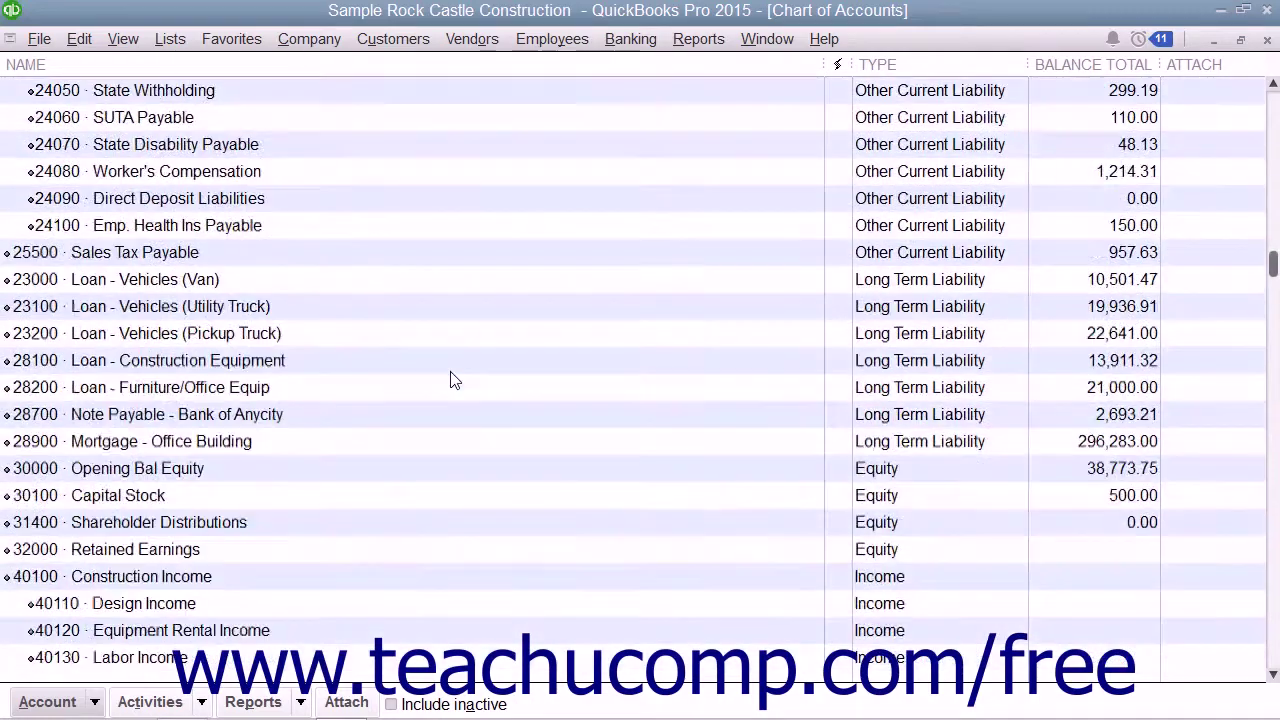
pyautogui.scroll(-3, 450, 380)
pyautogui.scroll(-3, 450, 380)
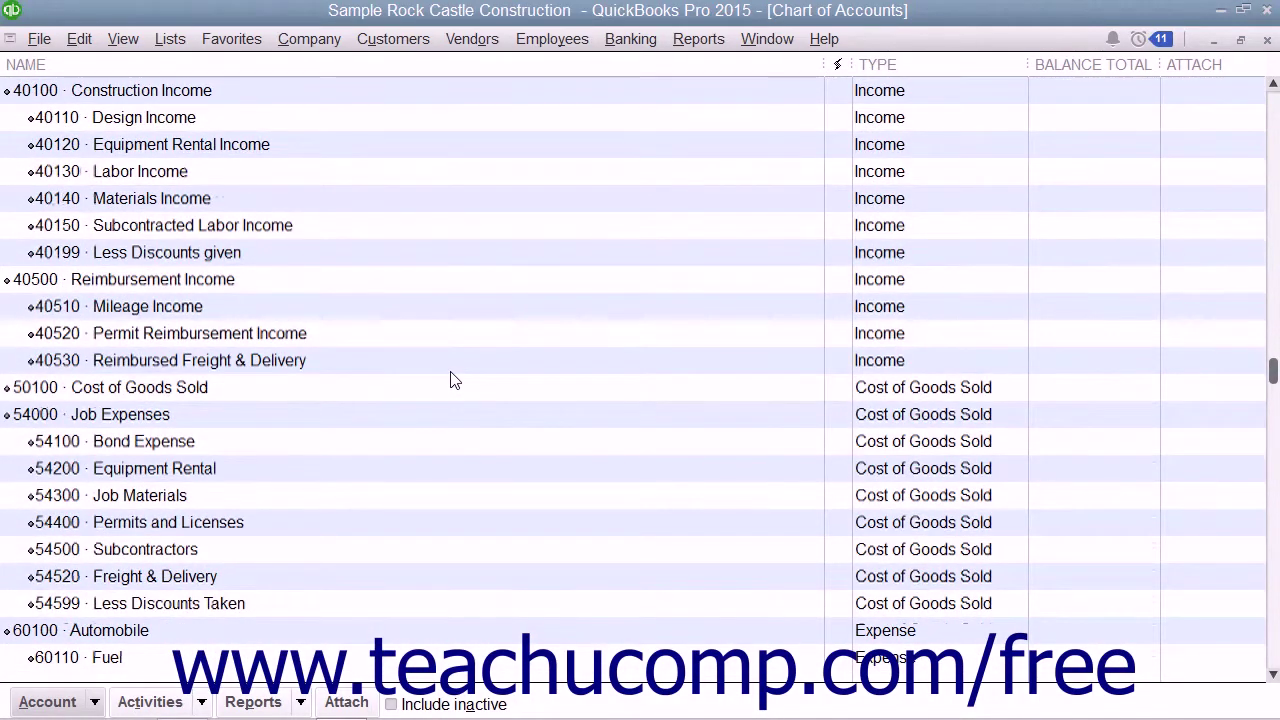
pyautogui.scroll(-3, 450, 380)
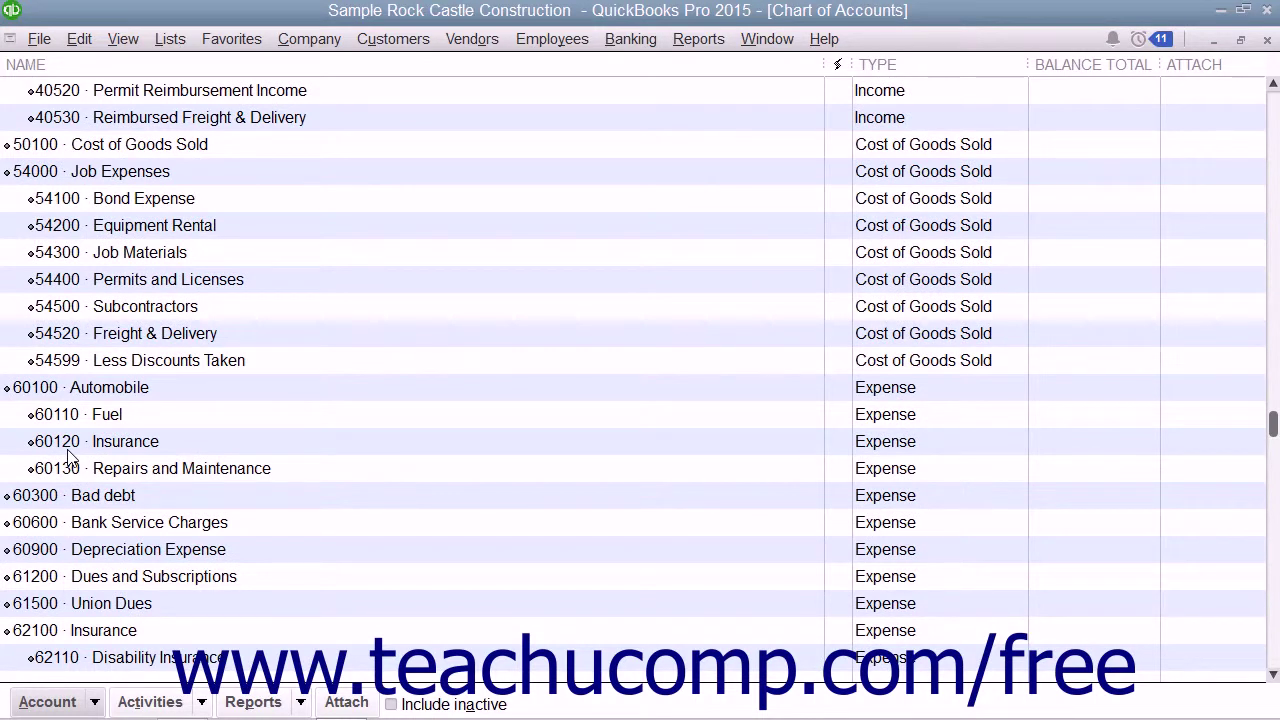
pyautogui.click(125, 400)
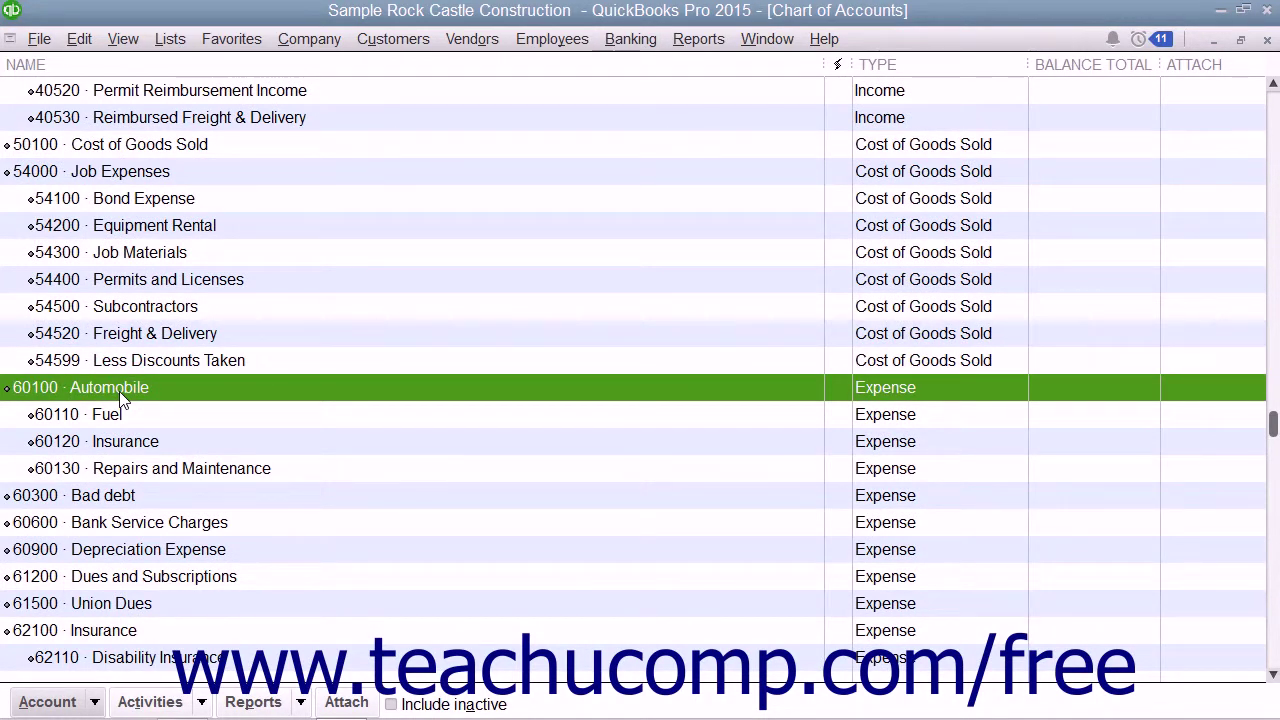
pyautogui.click(163, 420)
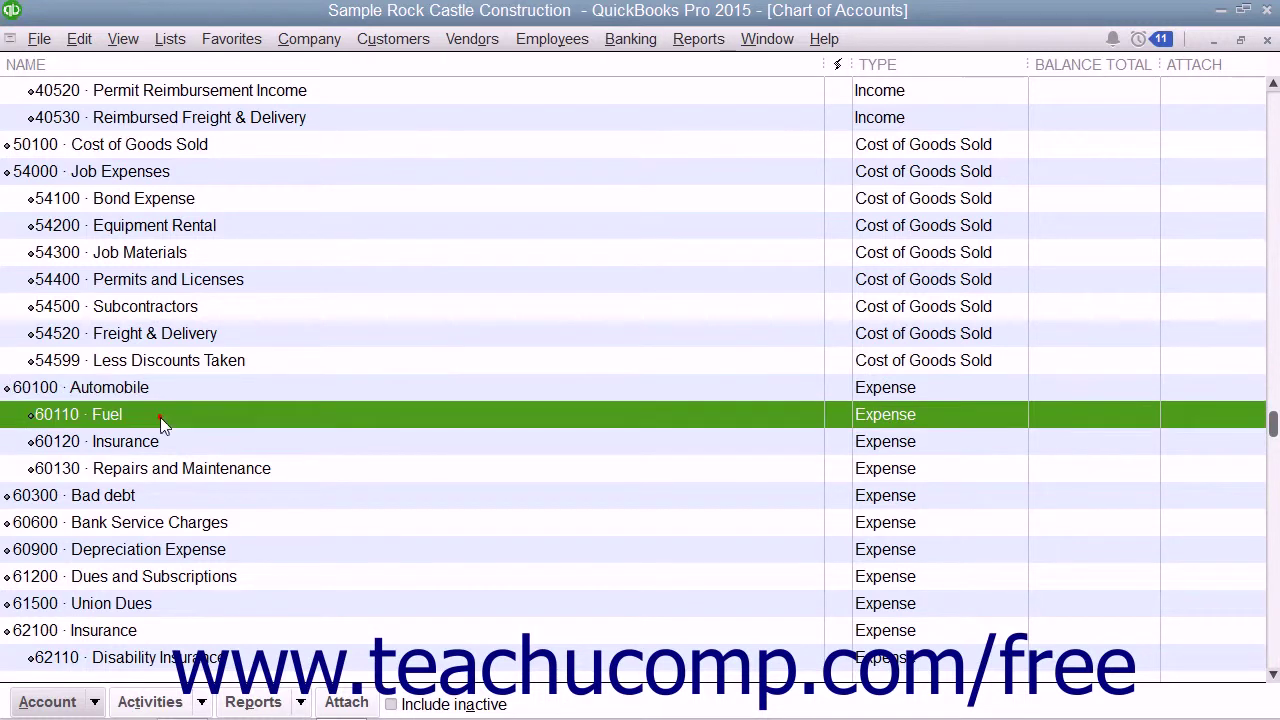
pyautogui.click(171, 470)
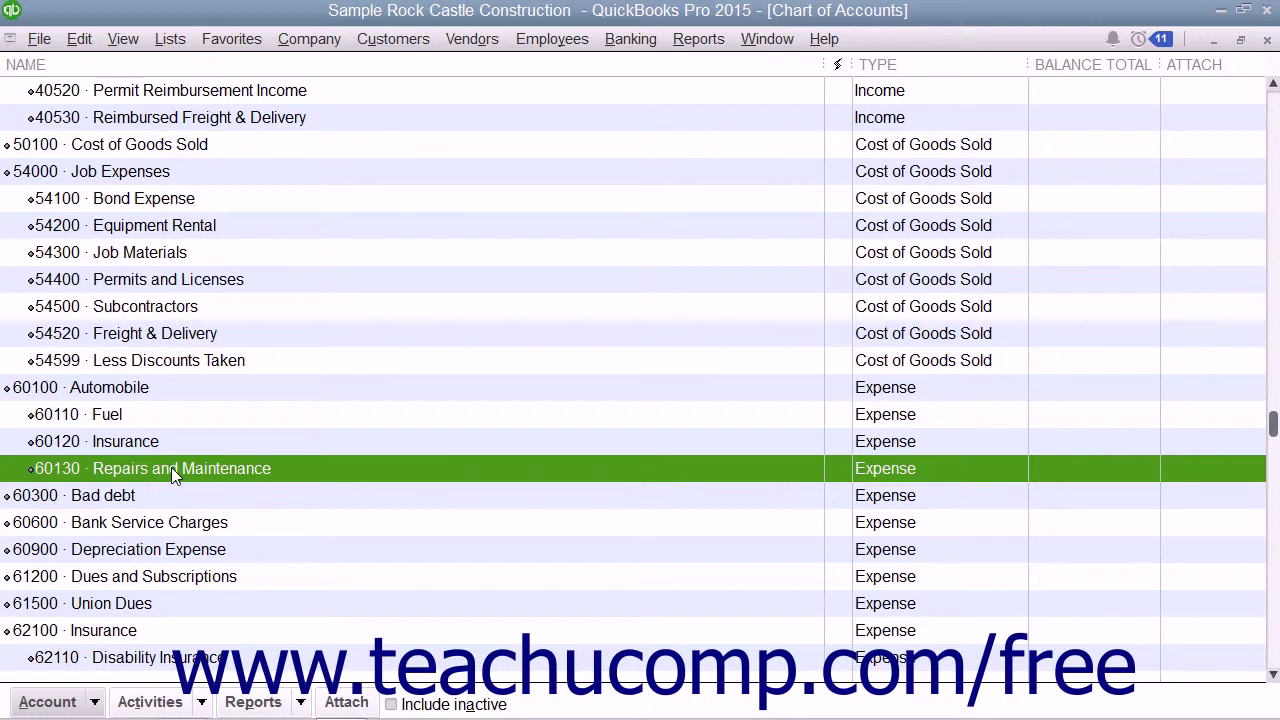
pyautogui.click(193, 414)
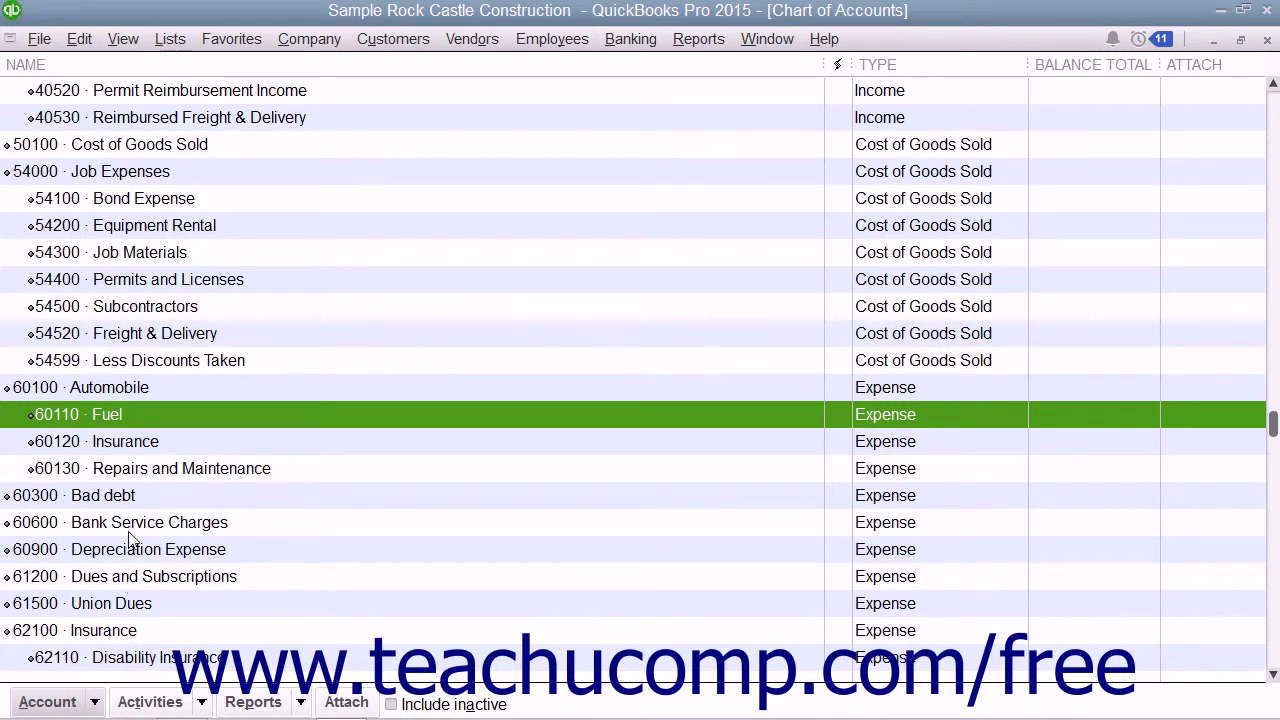
pyautogui.click(134, 387)
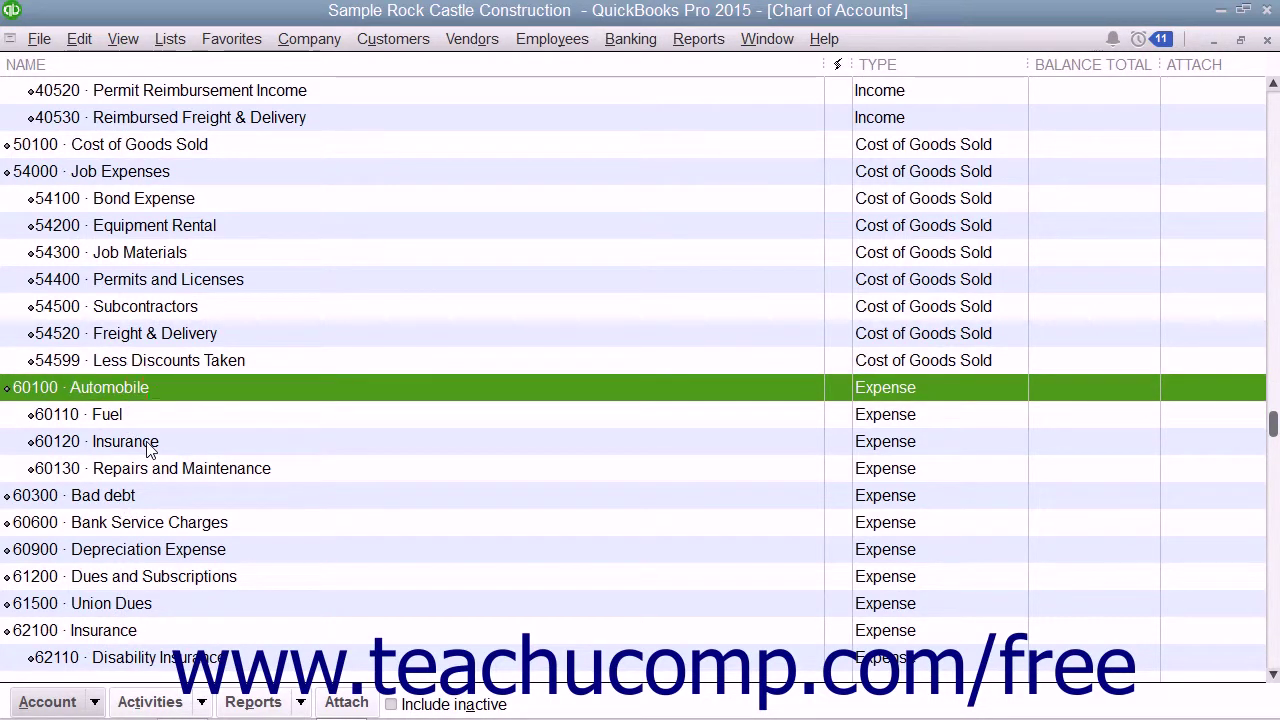
# Open the Fuel expense account for editing, examine its subaccount setting and the available parent accounts, and cancel without saving
pyautogui.click(151, 410)
pyautogui.click(80, 701)
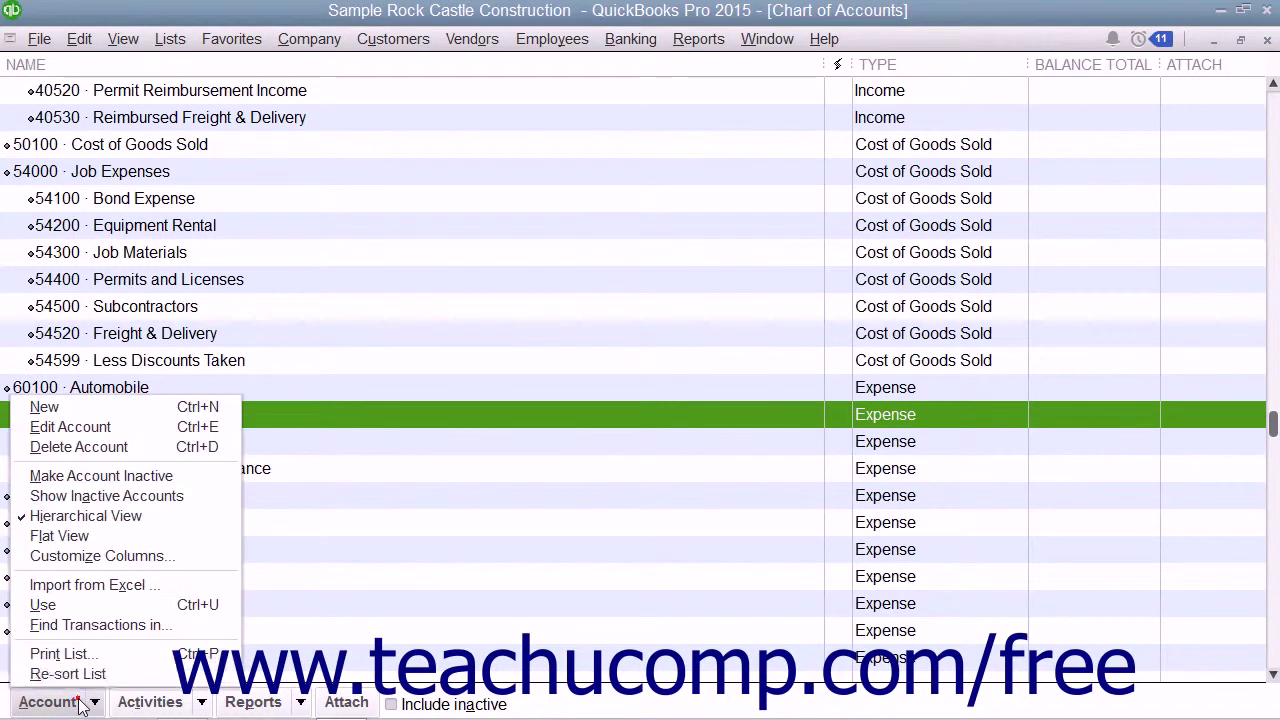
pyautogui.click(99, 429)
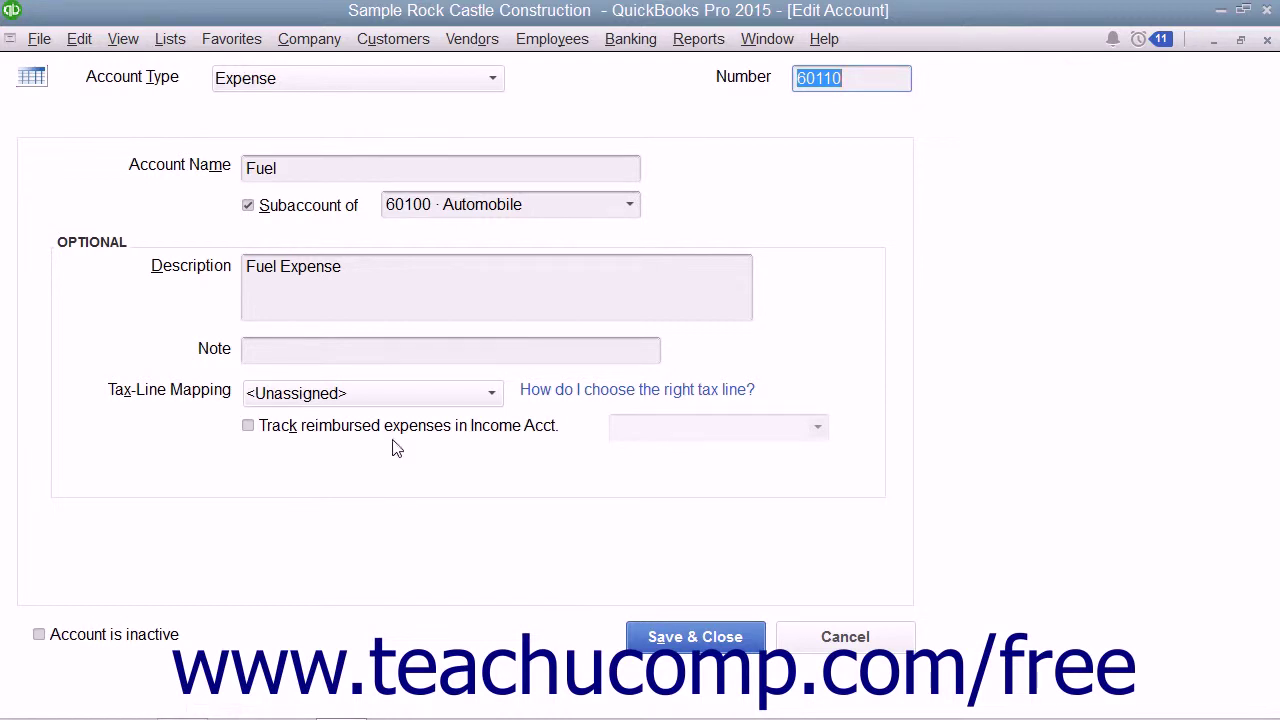
pyautogui.click(218, 206)
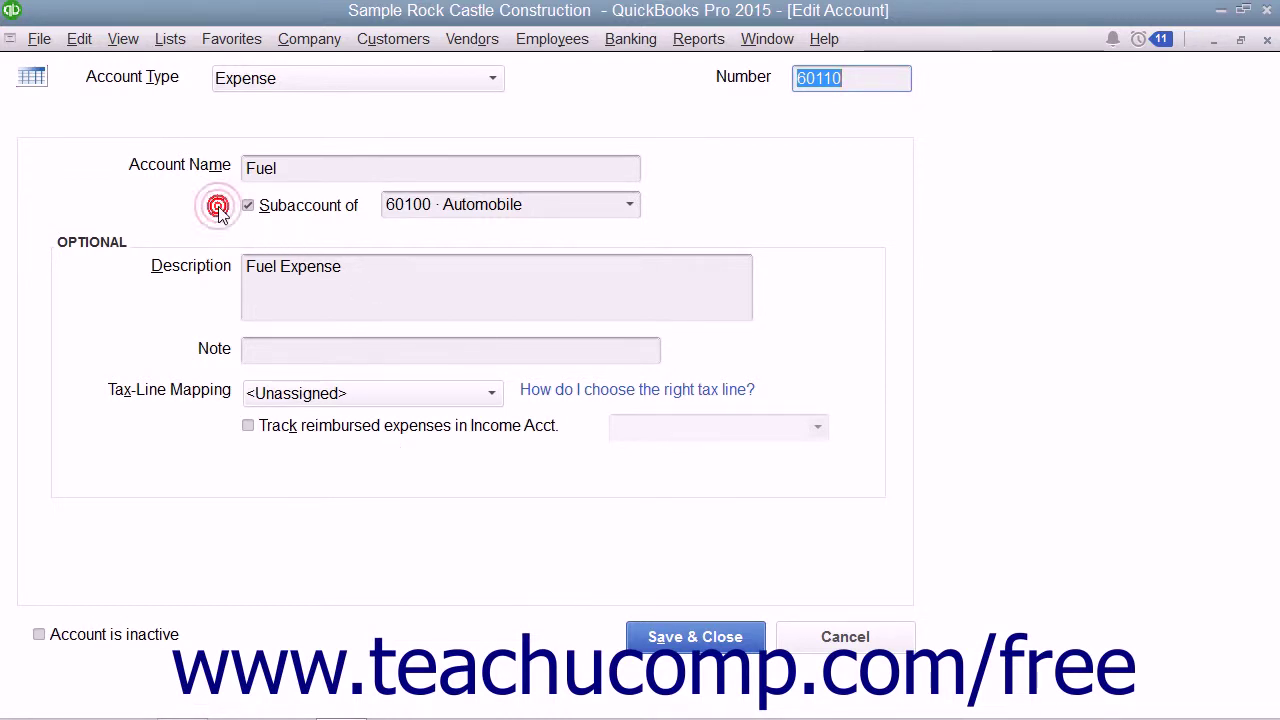
pyautogui.click(630, 205)
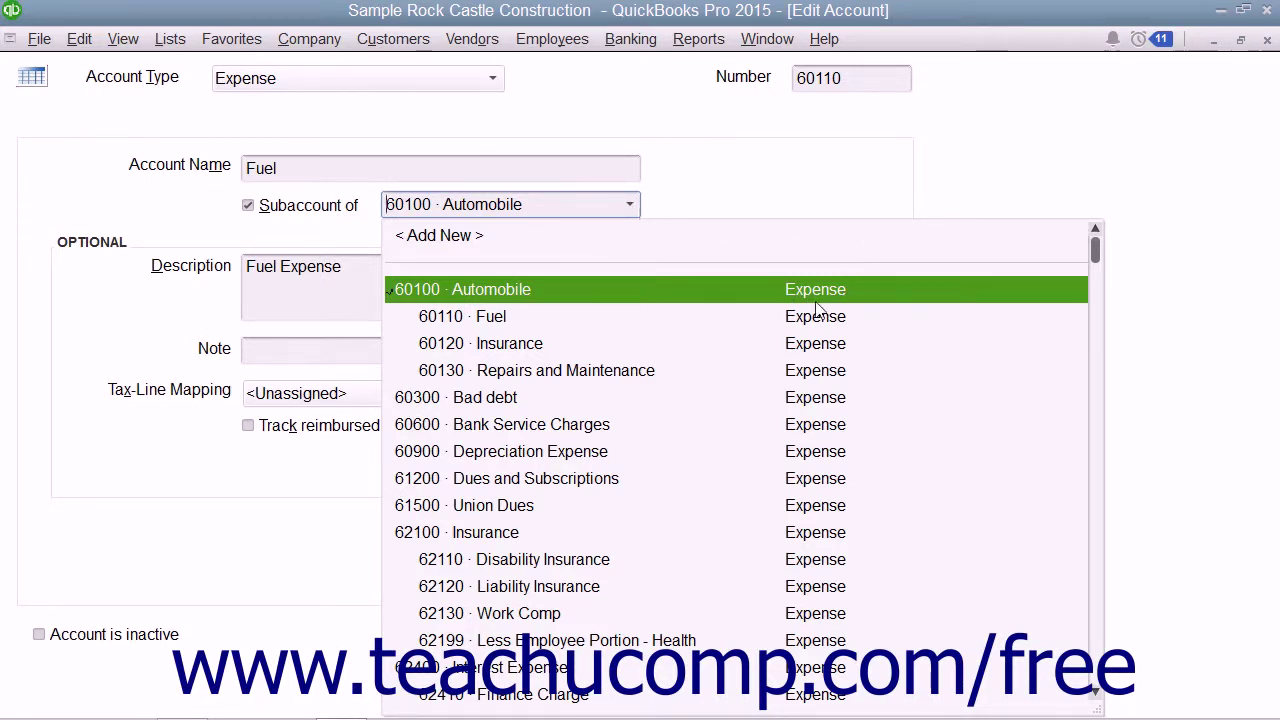
pyautogui.click(740, 205)
pyautogui.click(829, 634)
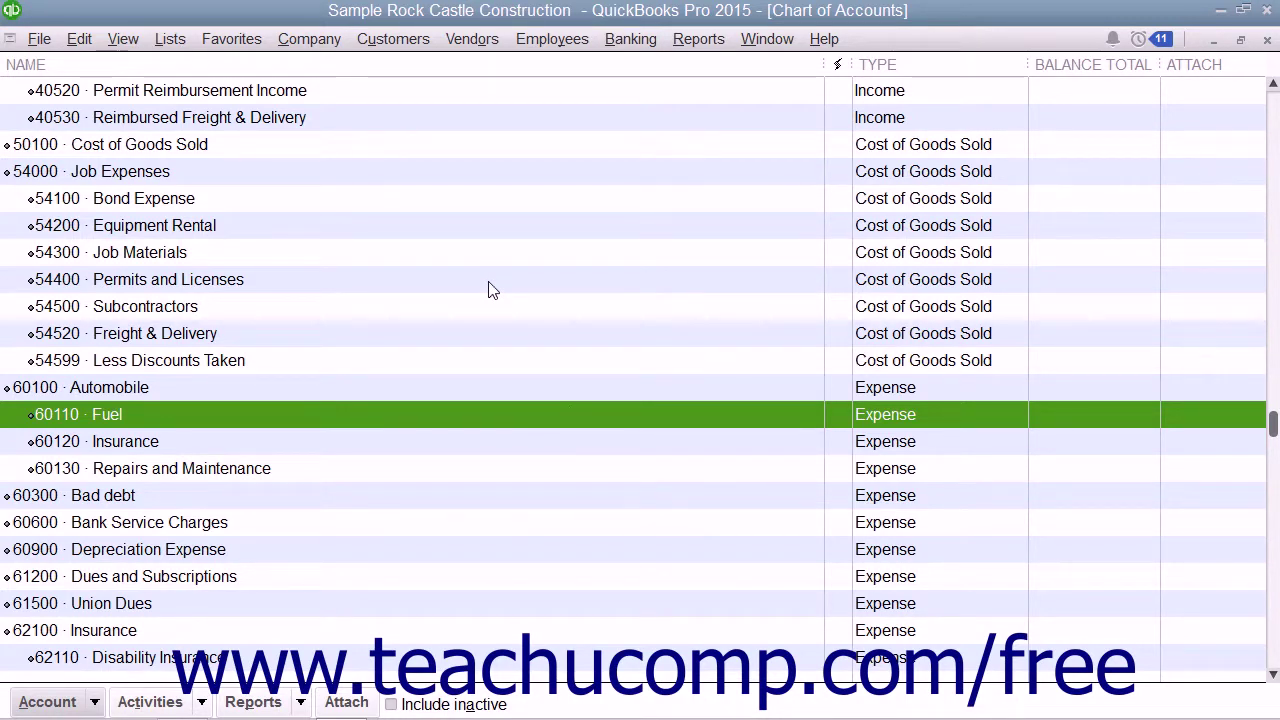
# Open the Savings for IRA bank account for editing from the Chart of Accounts and cancel without changes
pyautogui.scroll(15, 437, 287)
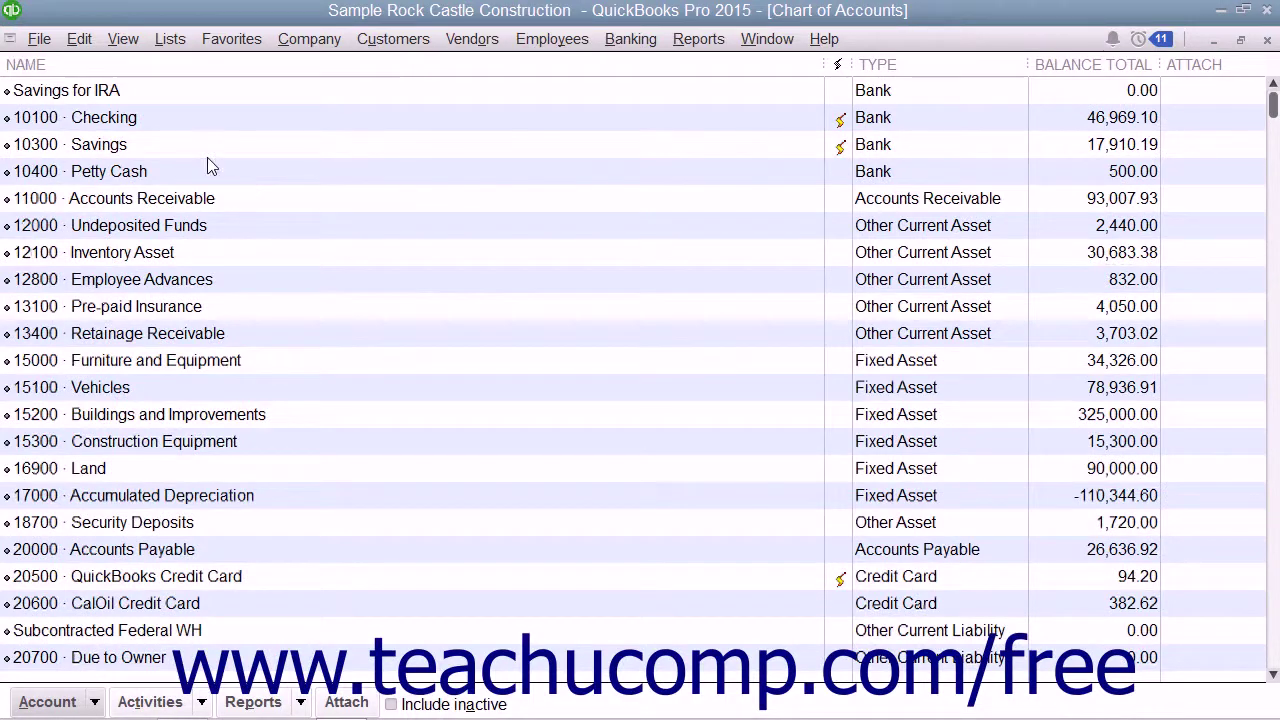
pyautogui.click(172, 93)
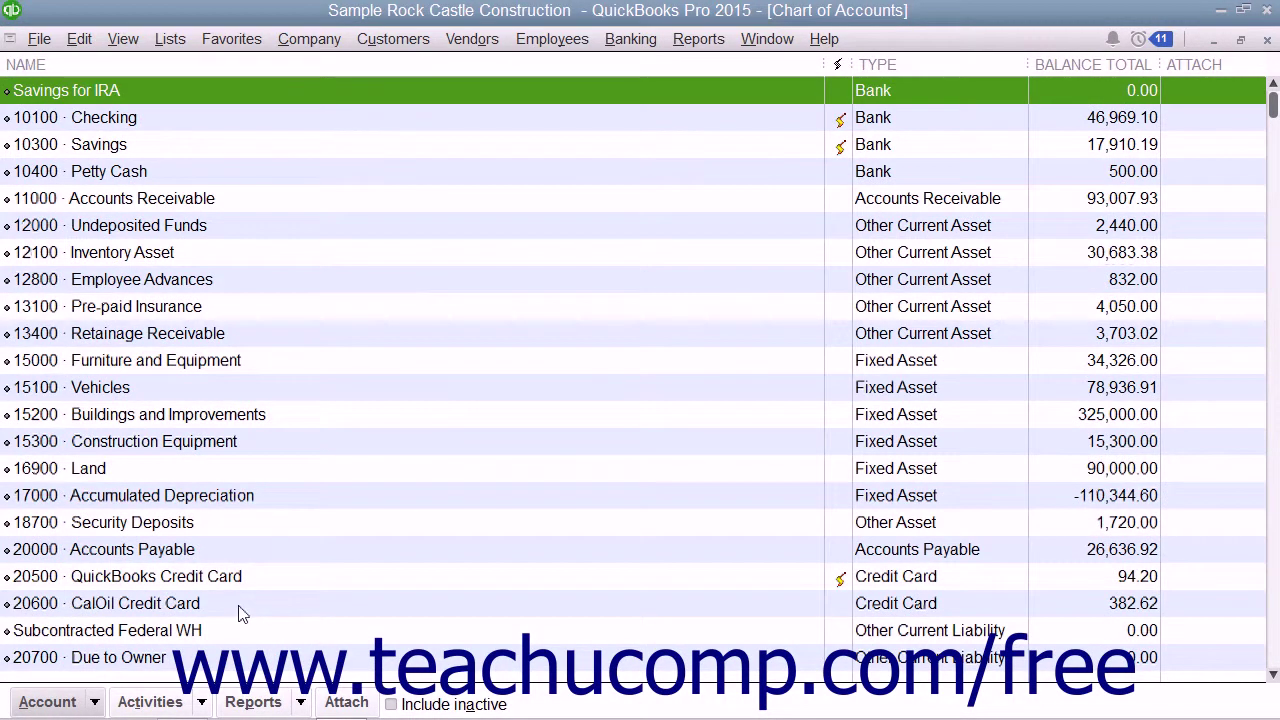
pyautogui.click(68, 704)
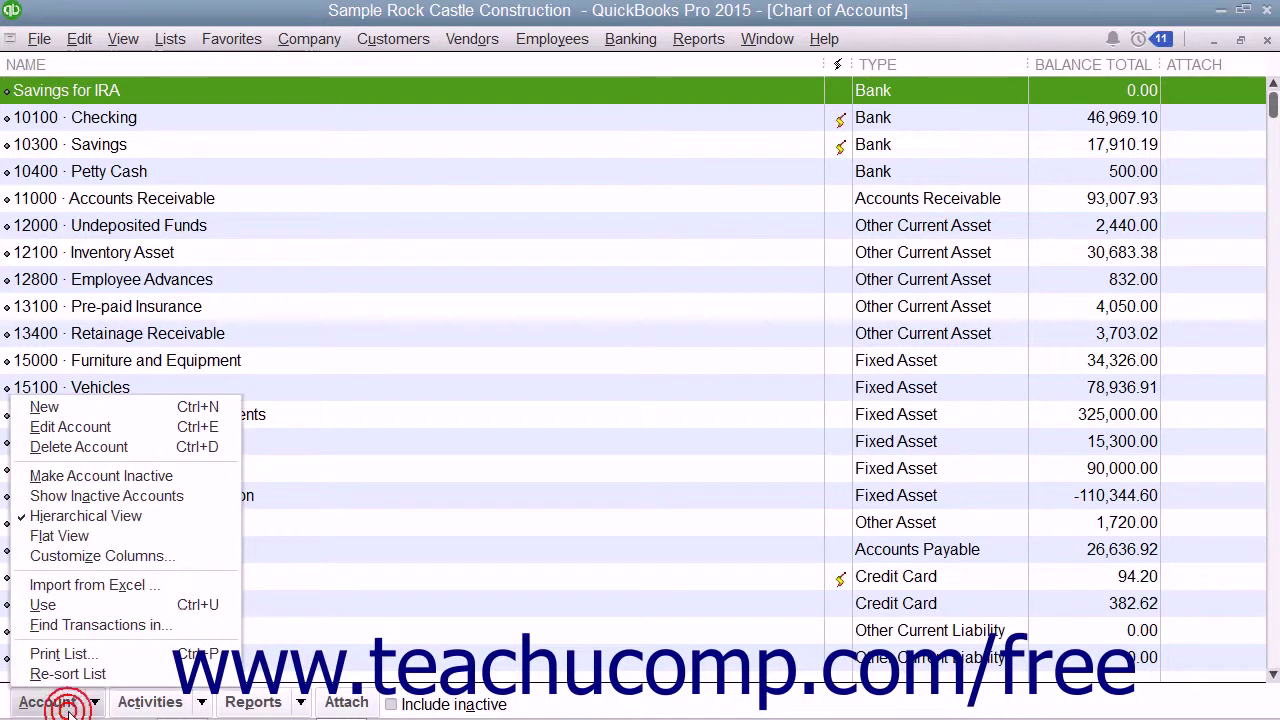
pyautogui.click(102, 430)
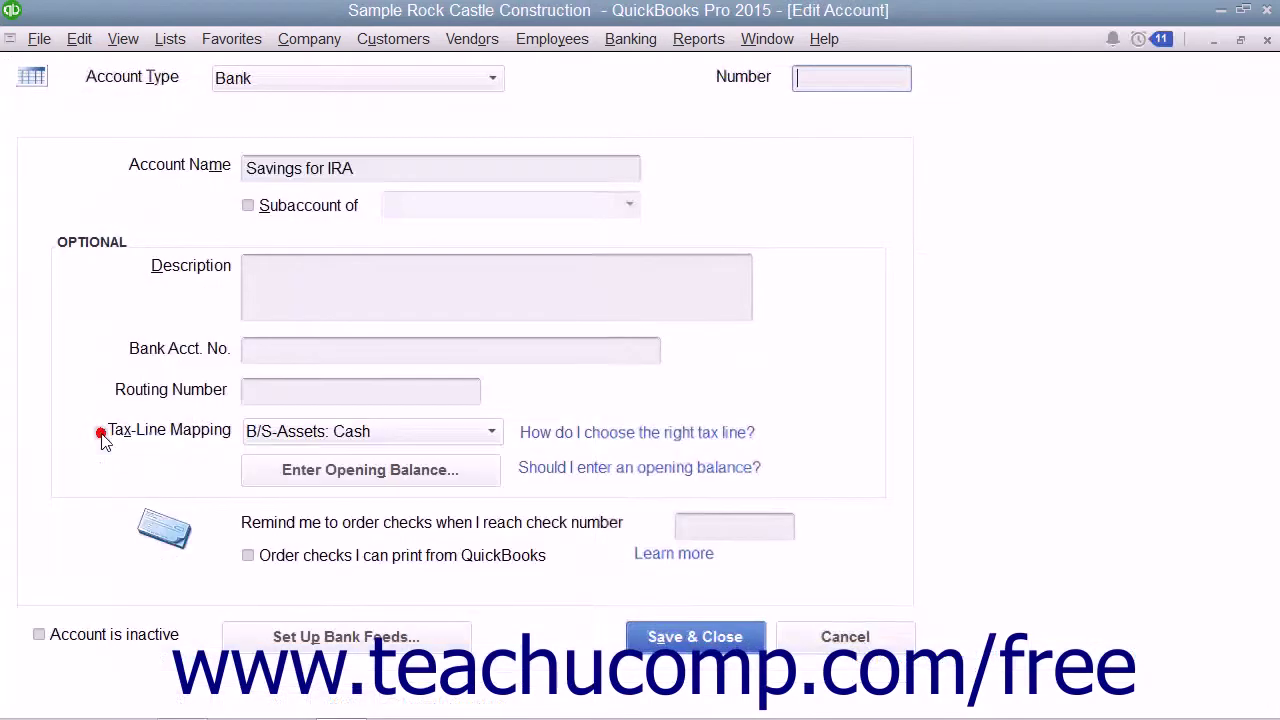
pyautogui.click(800, 638)
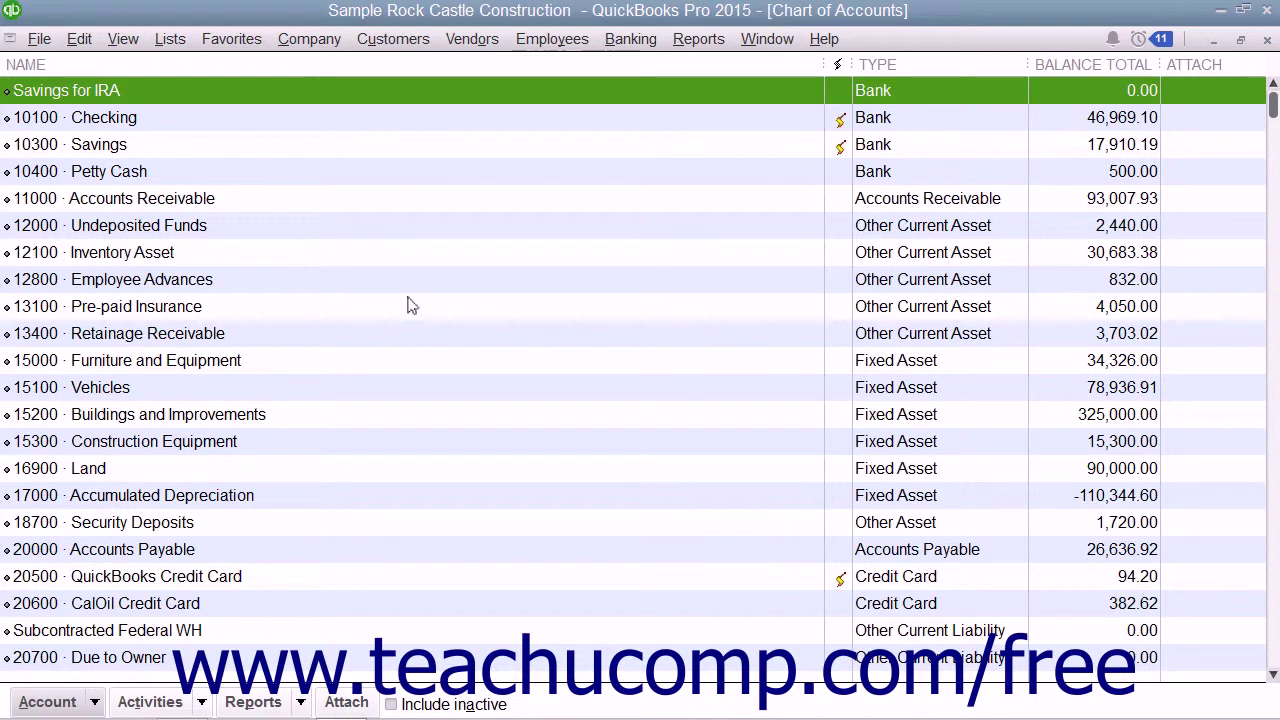
# Reopen the Savings for IRA account for editing, review its fields, and close the form unchanged
pyautogui.rightClick(137, 92)
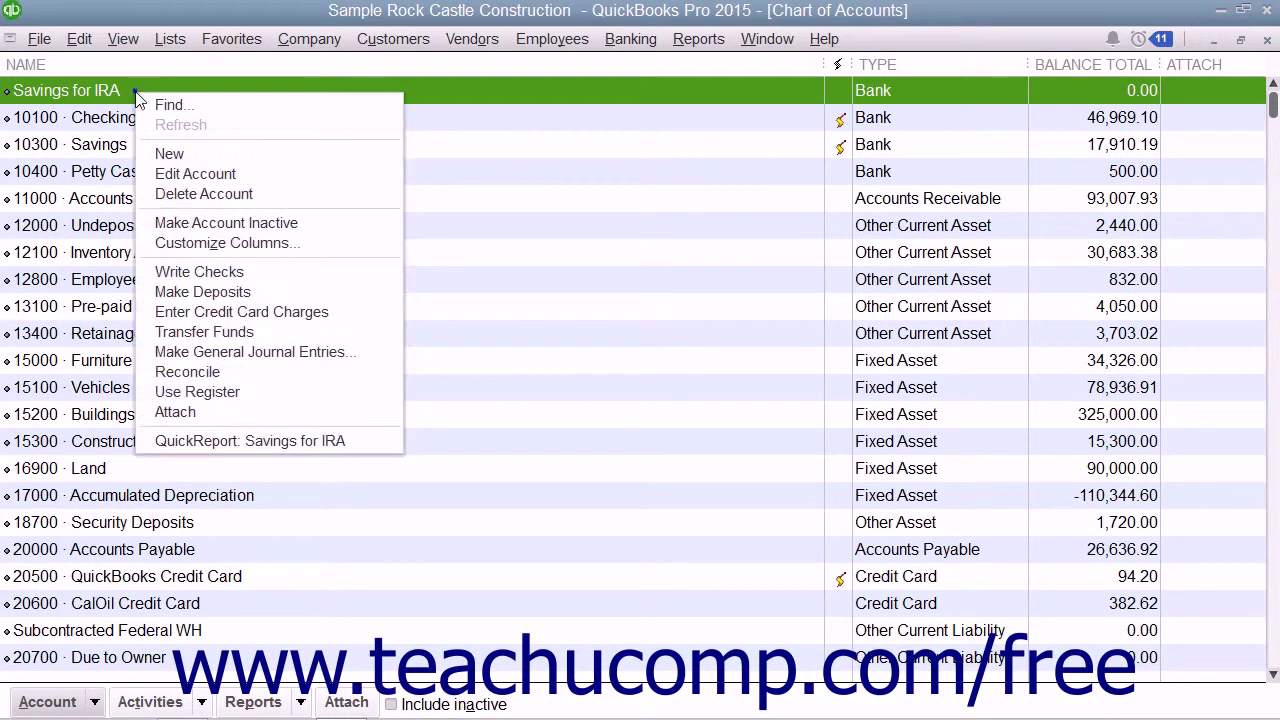
pyautogui.click(218, 177)
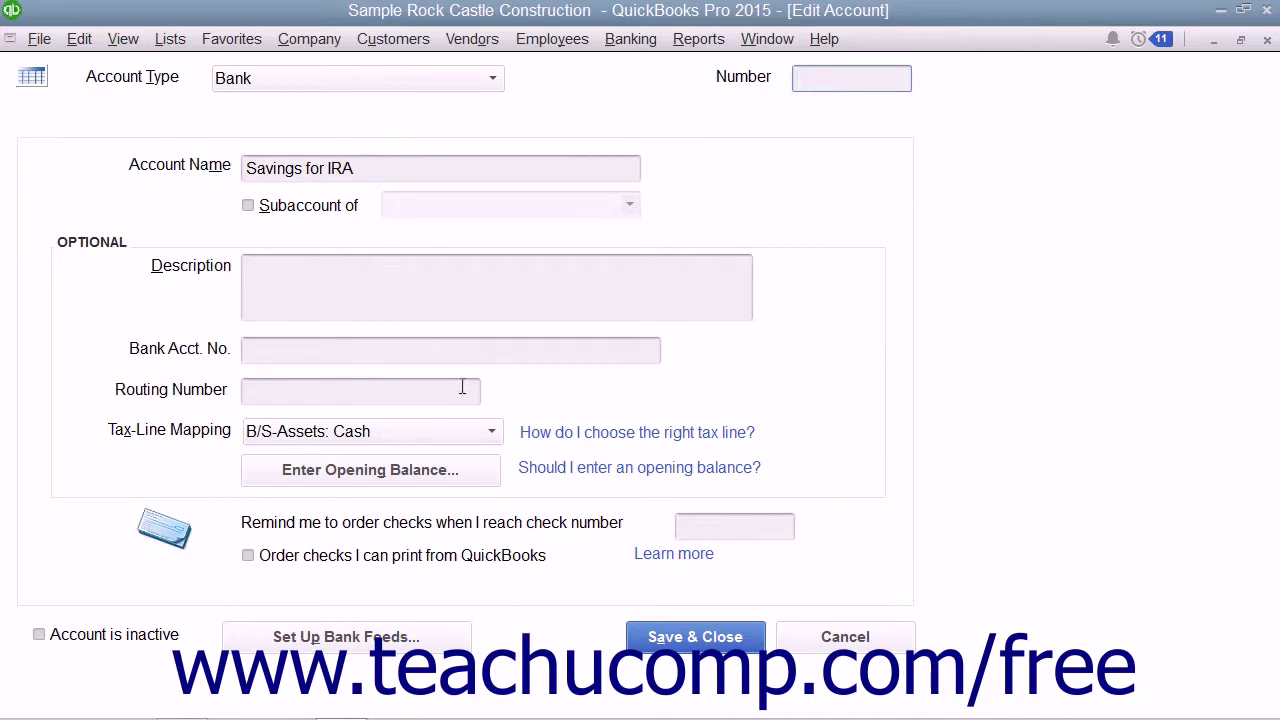
pyautogui.click(750, 637)
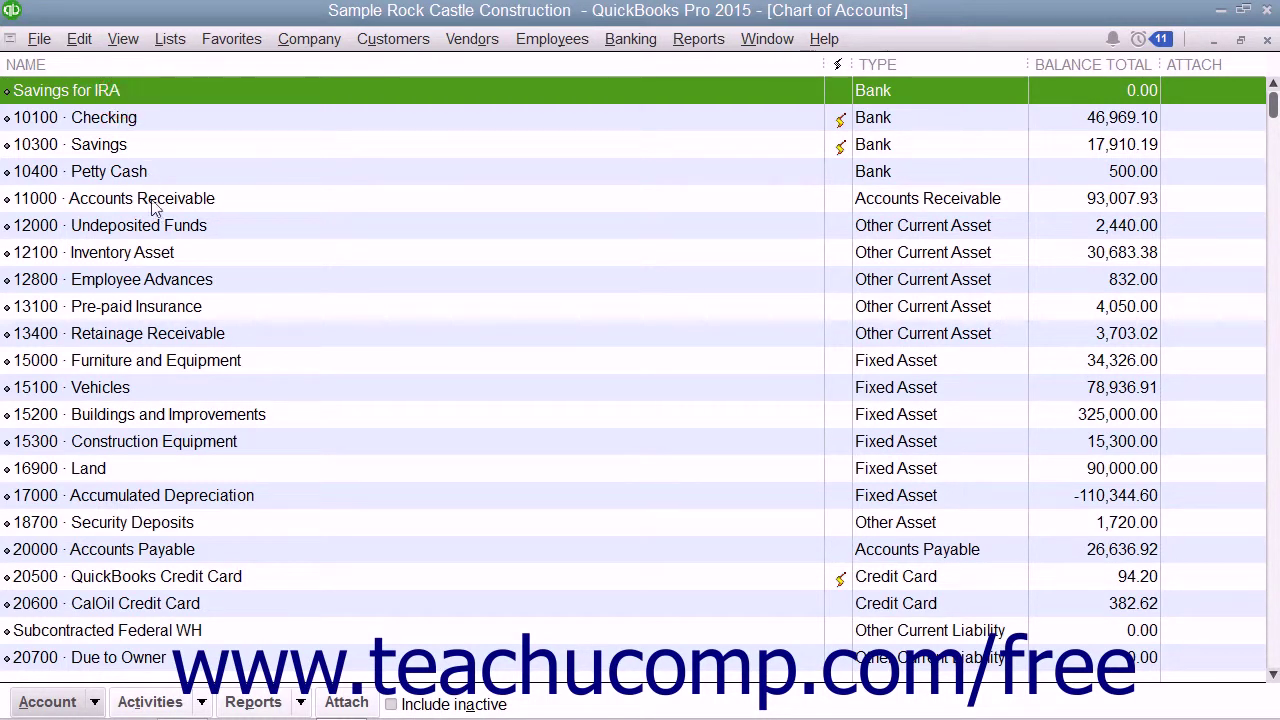
# Delete the Savings for IRA account from the Chart of Accounts and confirm the deletion
pyautogui.click(70, 697)
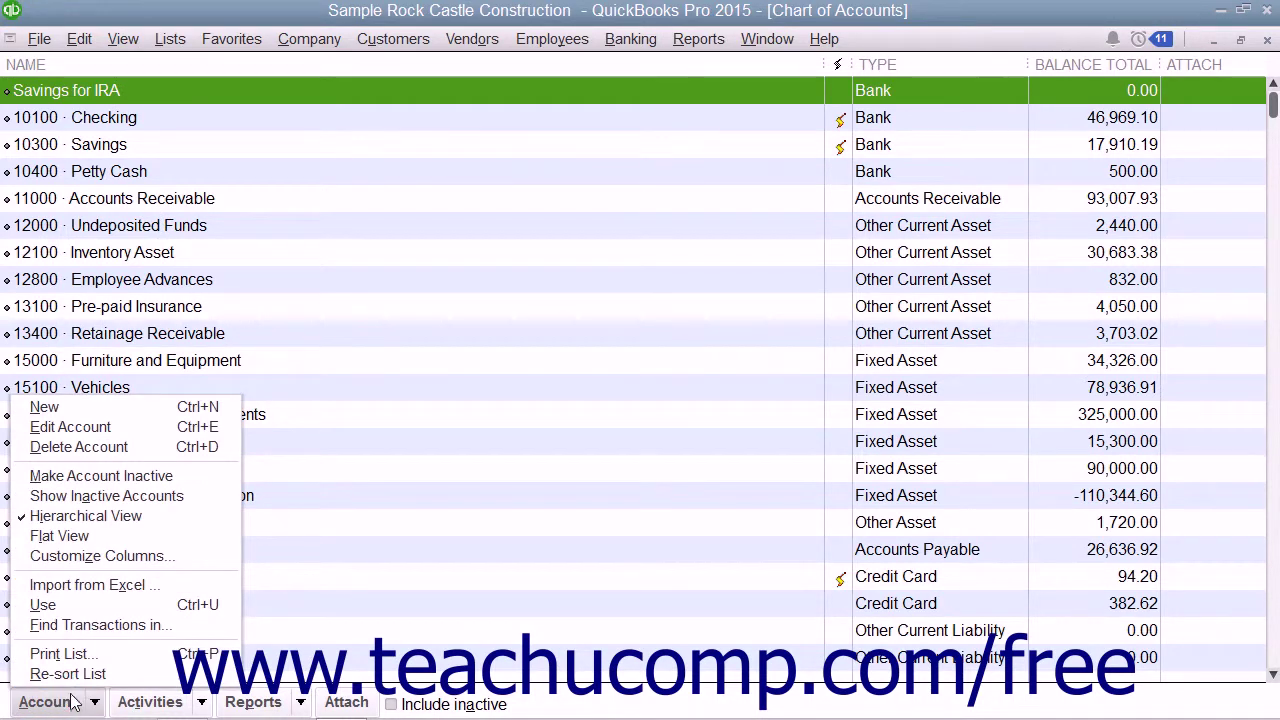
pyautogui.click(120, 457)
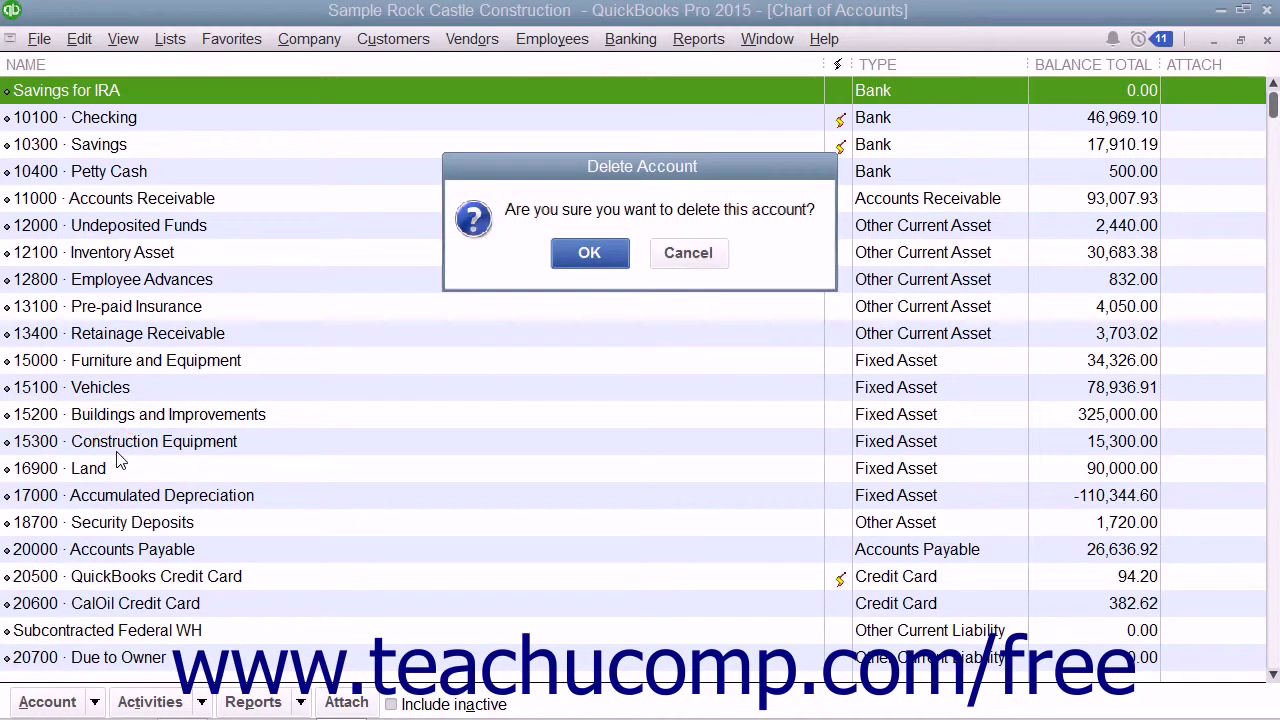
pyautogui.click(588, 256)
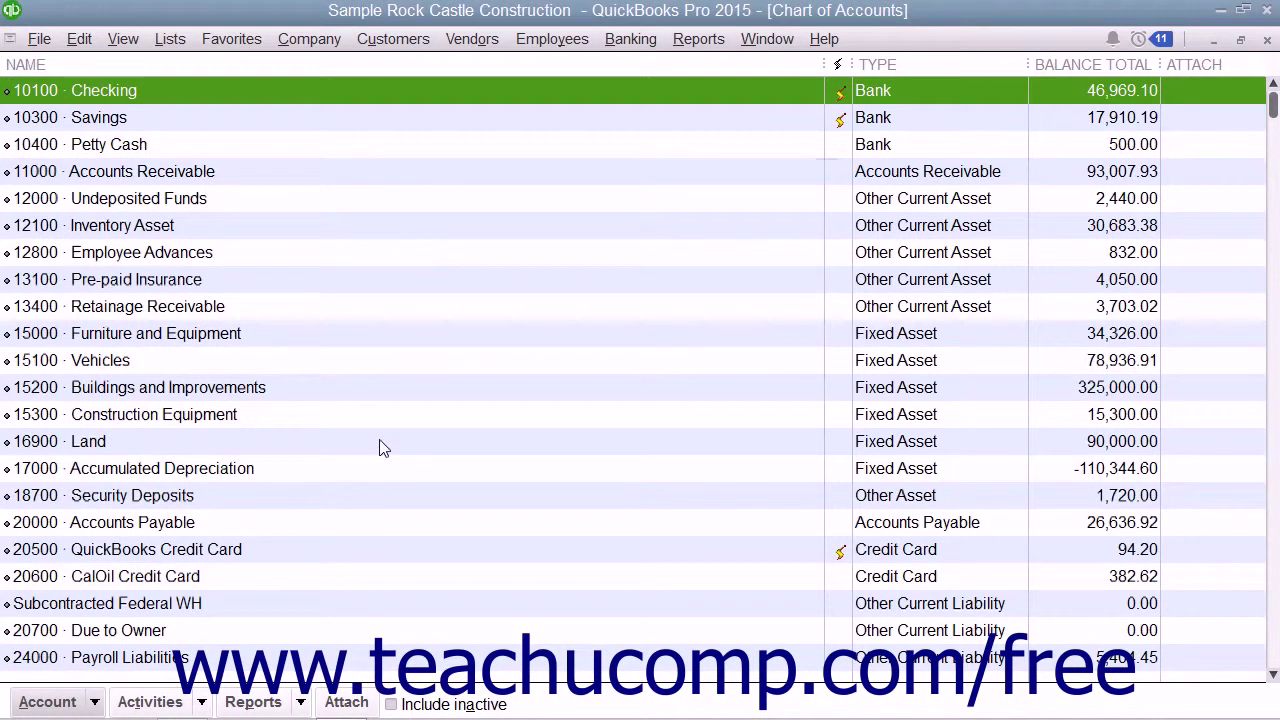
# Make the 80100 Other Expenses account inactive in the Chart of Accounts
pyautogui.scroll(-4, 370, 447)
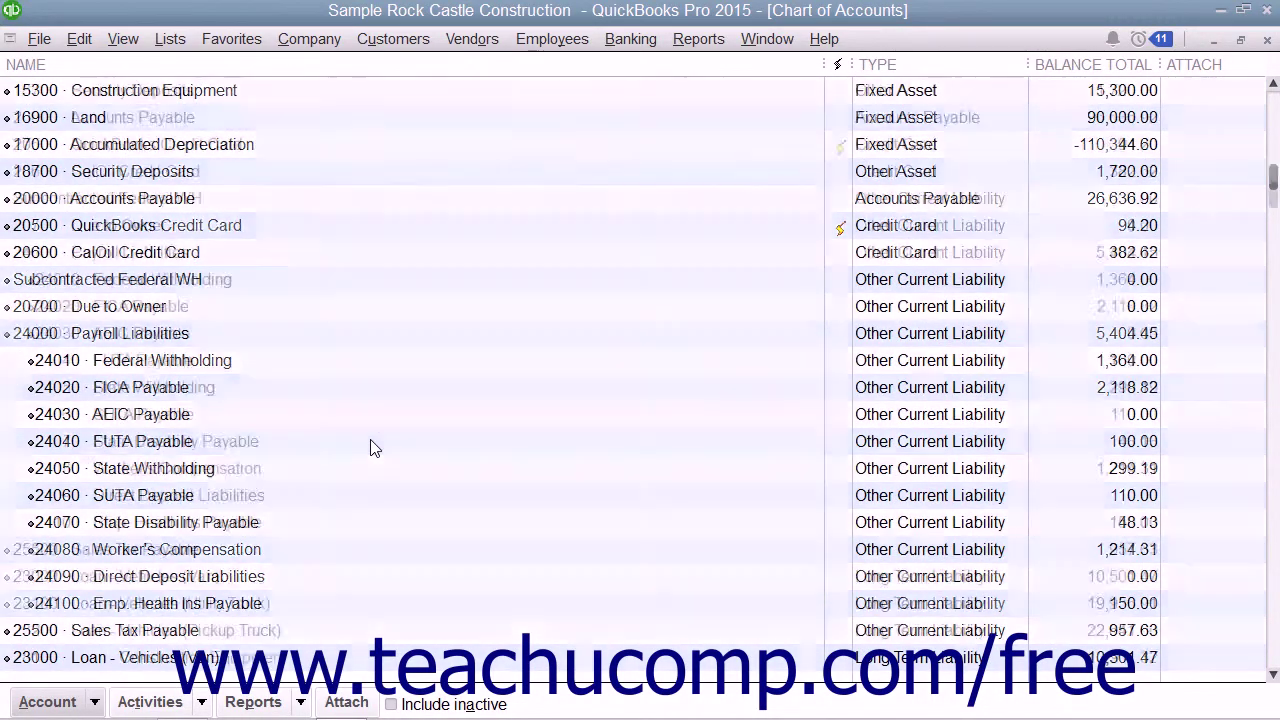
pyautogui.scroll(-3, 370, 447)
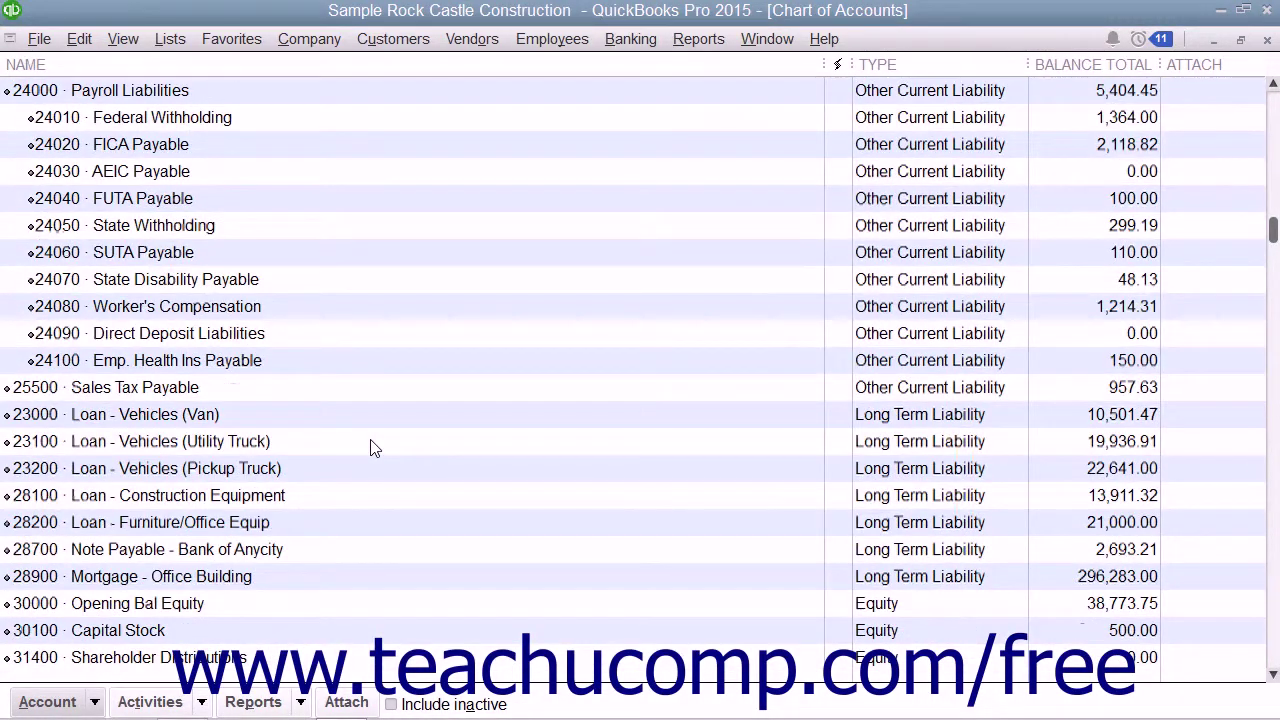
pyautogui.scroll(-3, 370, 447)
pyautogui.scroll(1, 370, 447)
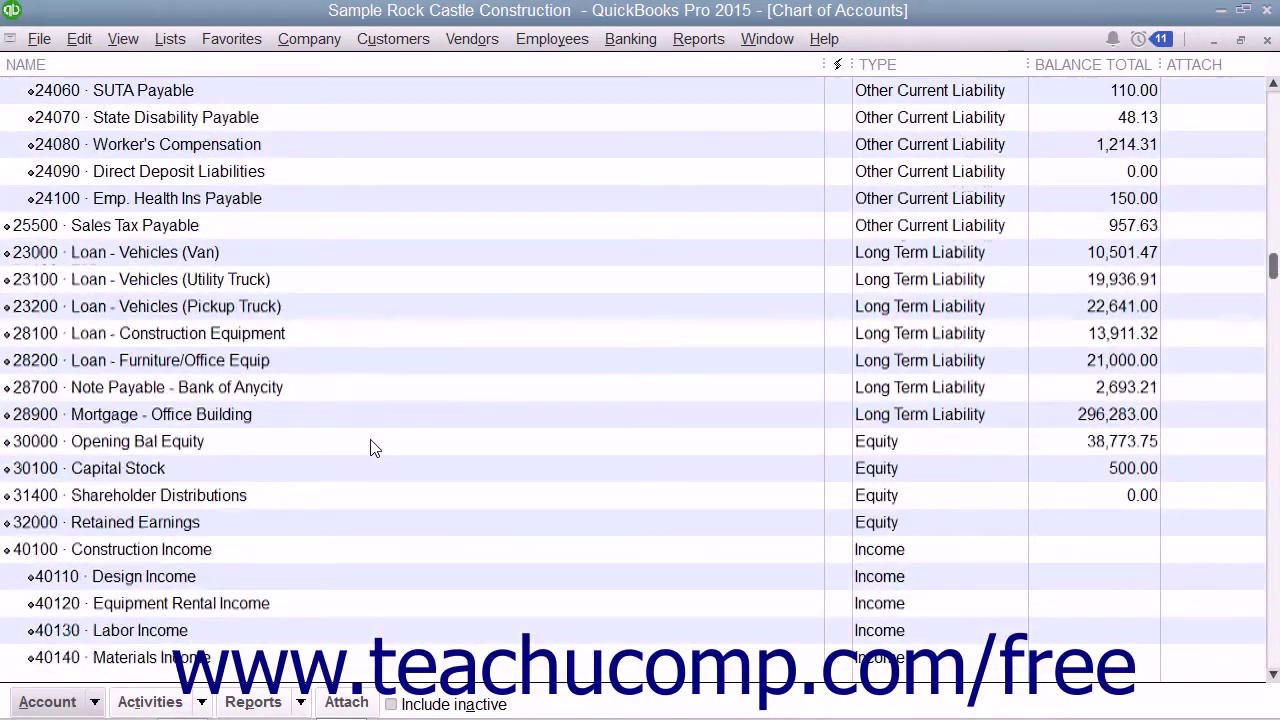
pyautogui.scroll(-3, 370, 447)
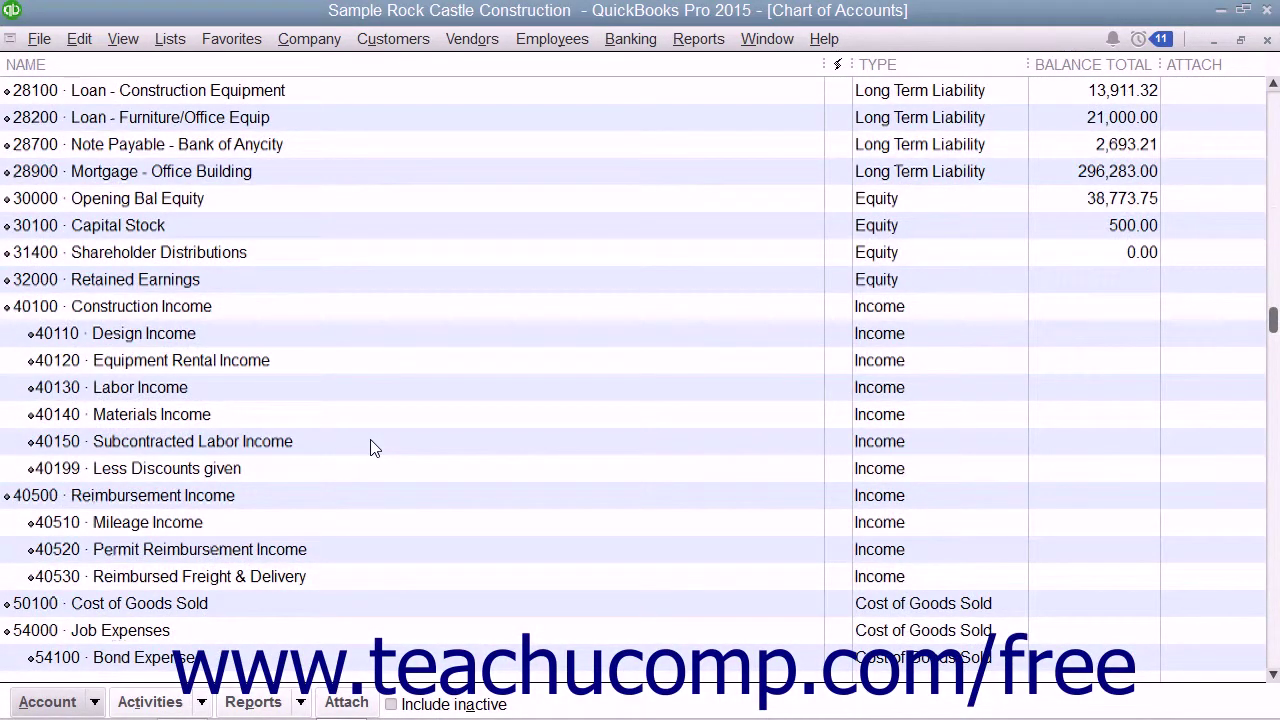
pyautogui.scroll(-5, 370, 447)
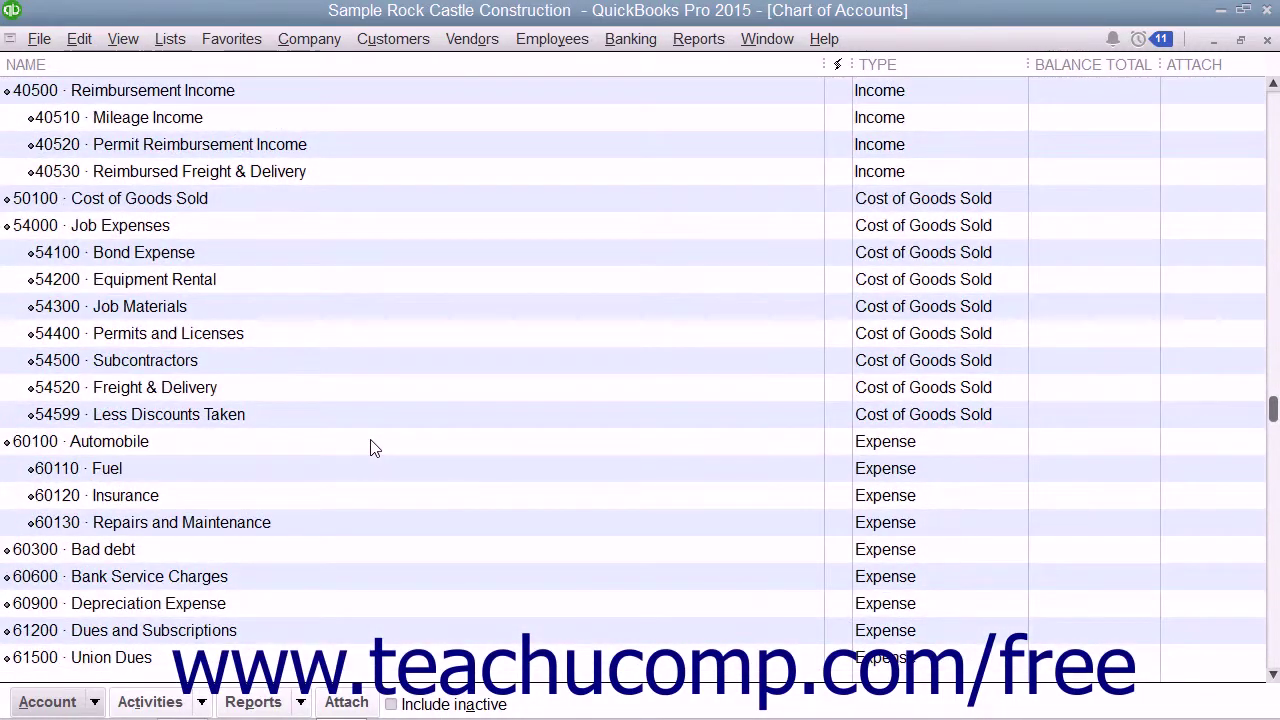
pyautogui.scroll(-3, 370, 447)
pyautogui.click(370, 447)
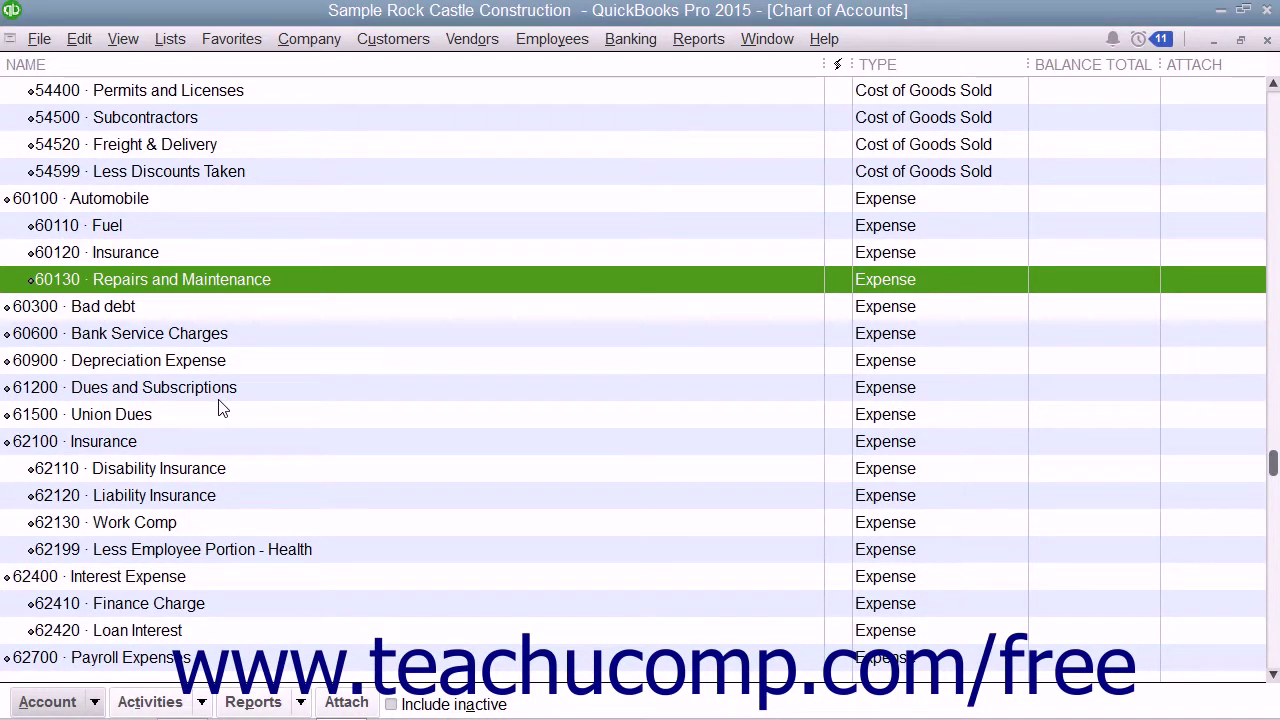
pyautogui.scroll(-4, 271, 500)
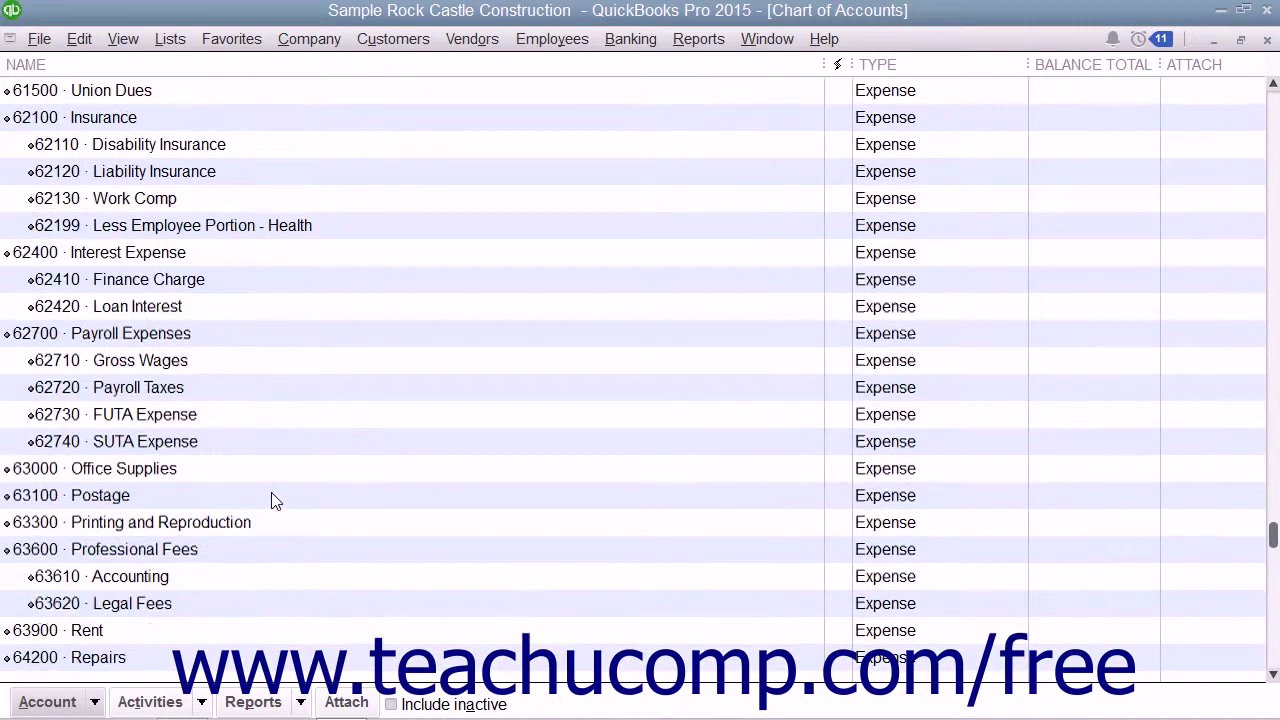
pyautogui.scroll(-6, 271, 500)
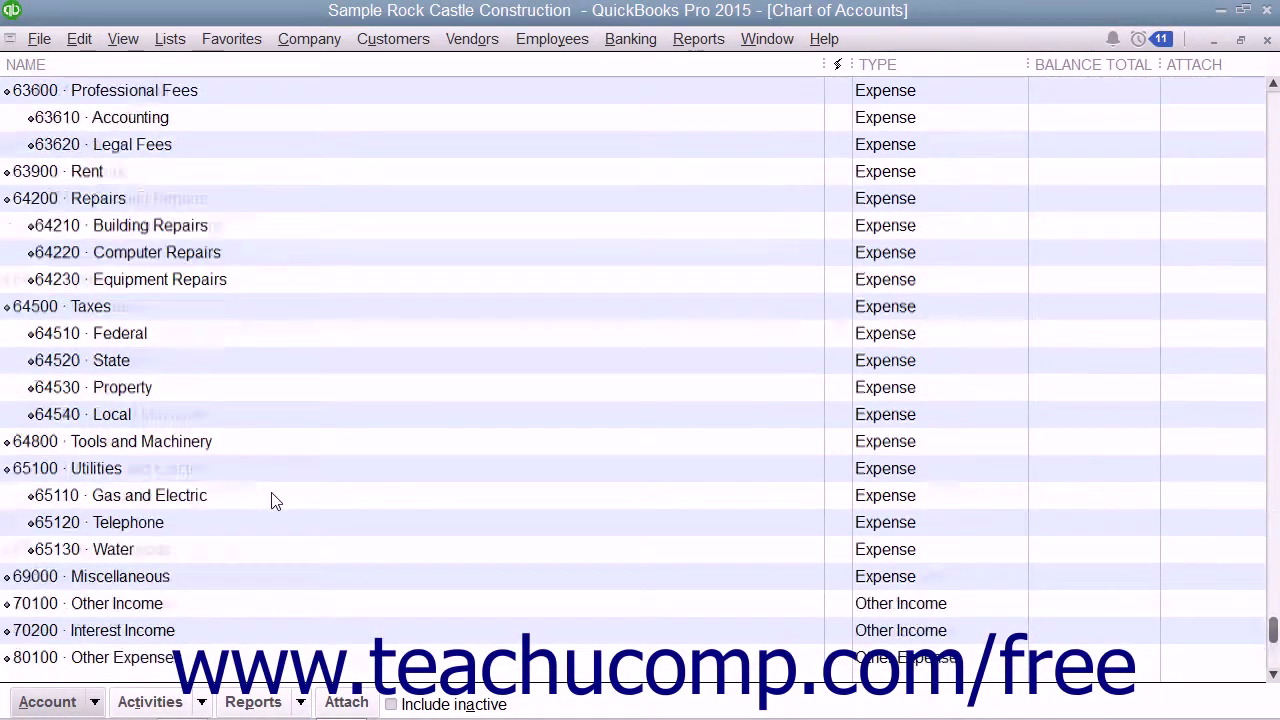
pyautogui.scroll(-1, 271, 500)
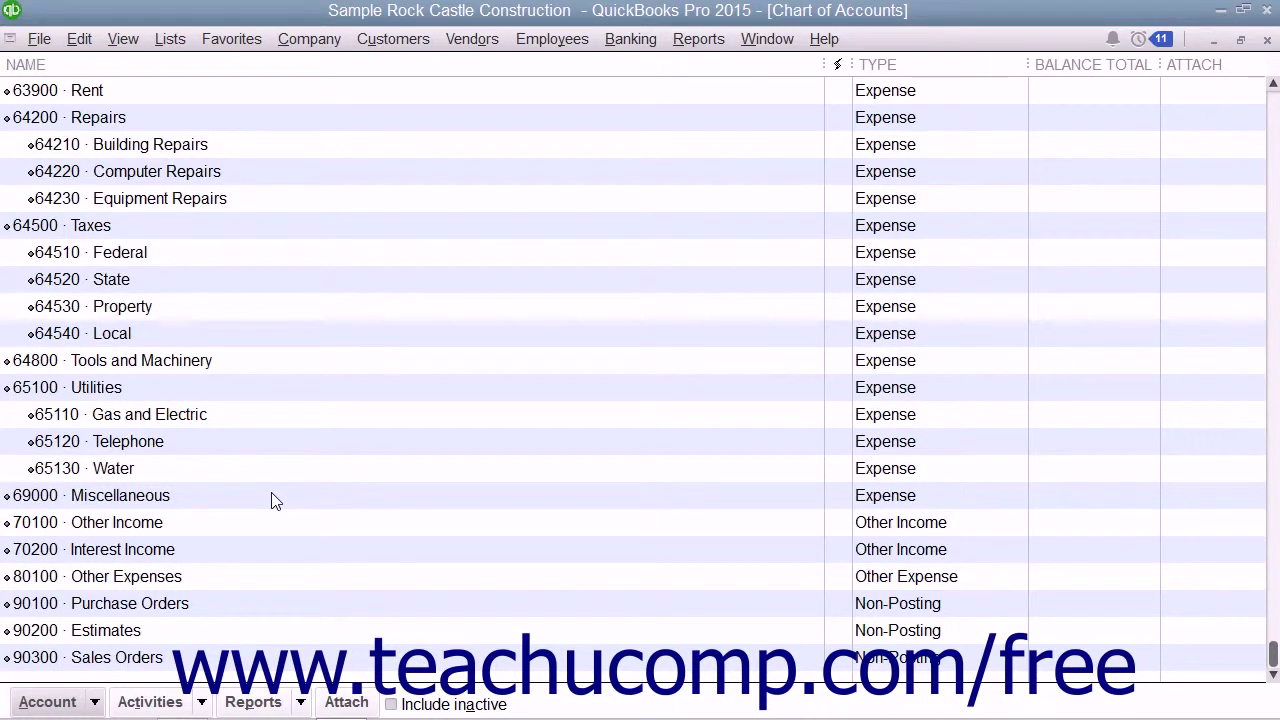
pyautogui.click(166, 580)
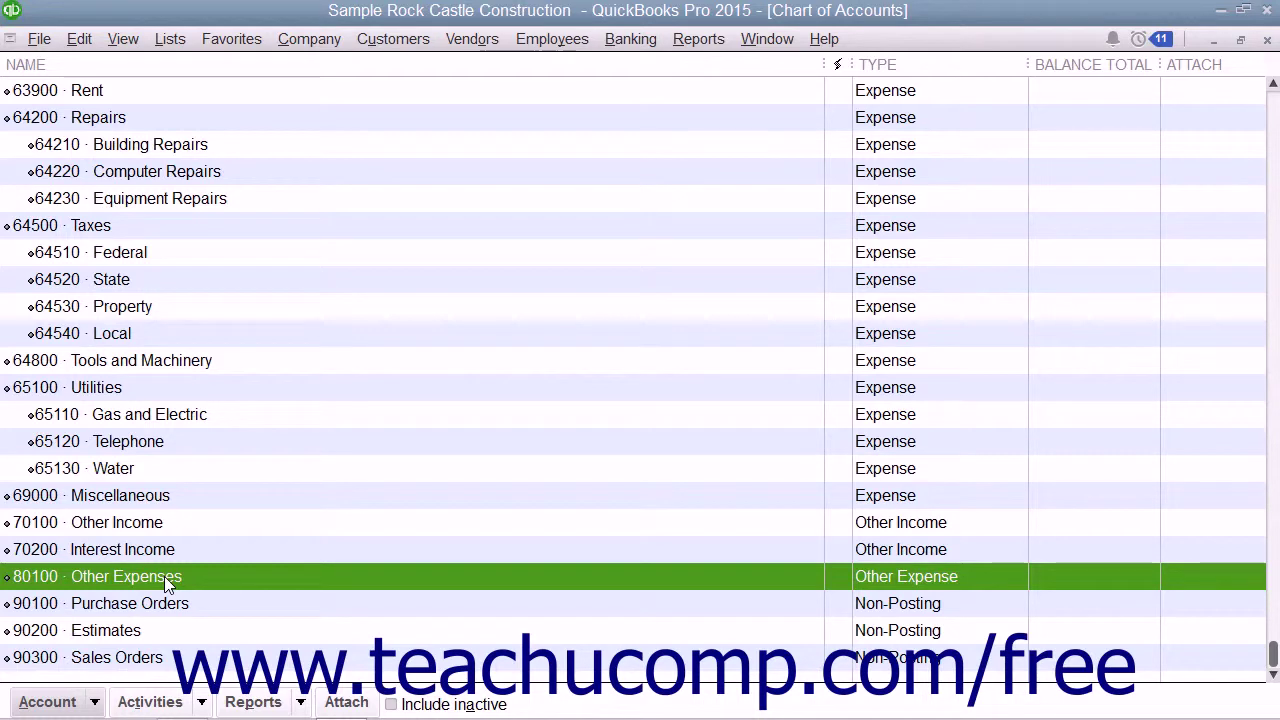
pyautogui.click(35, 703)
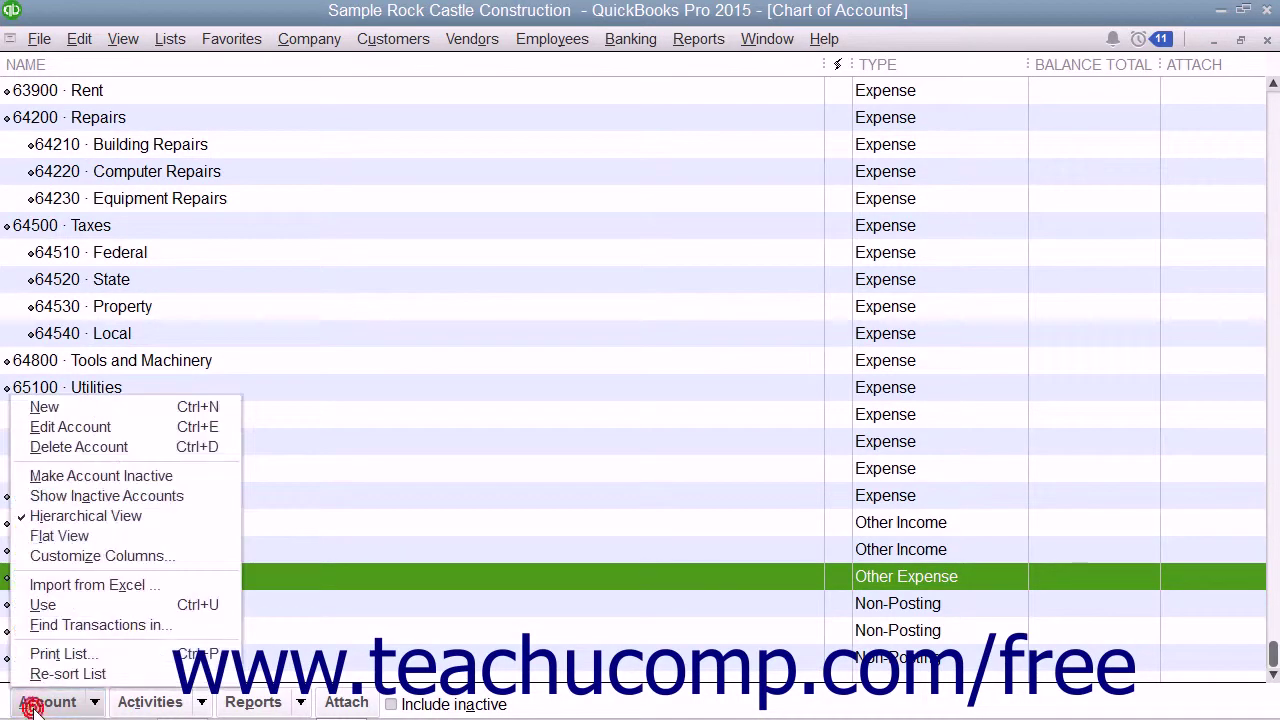
pyautogui.click(86, 480)
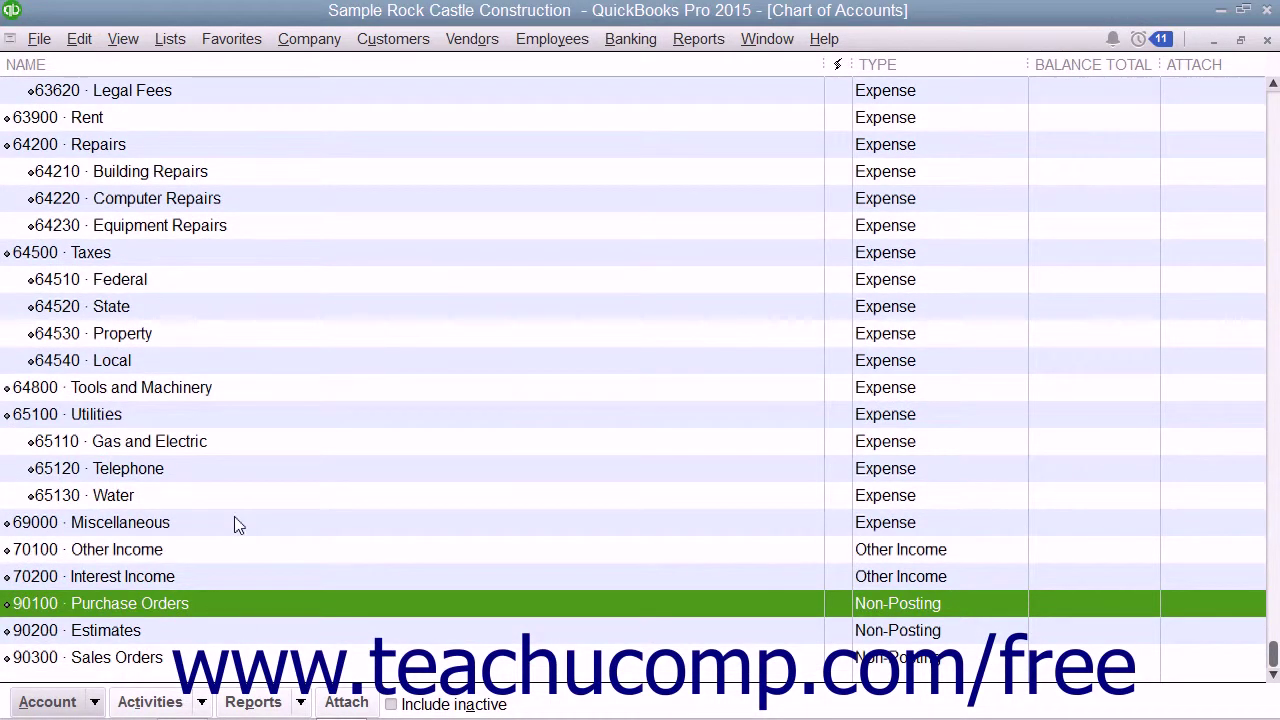